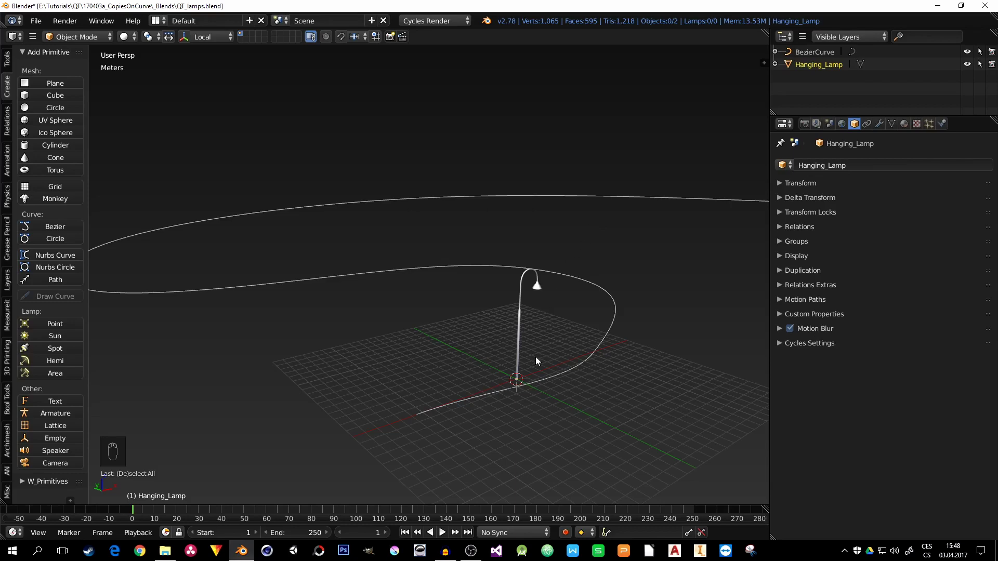
Select Hanging_Lamp and add an Array modifier followed by a Curve modifier
right_click(520, 329)
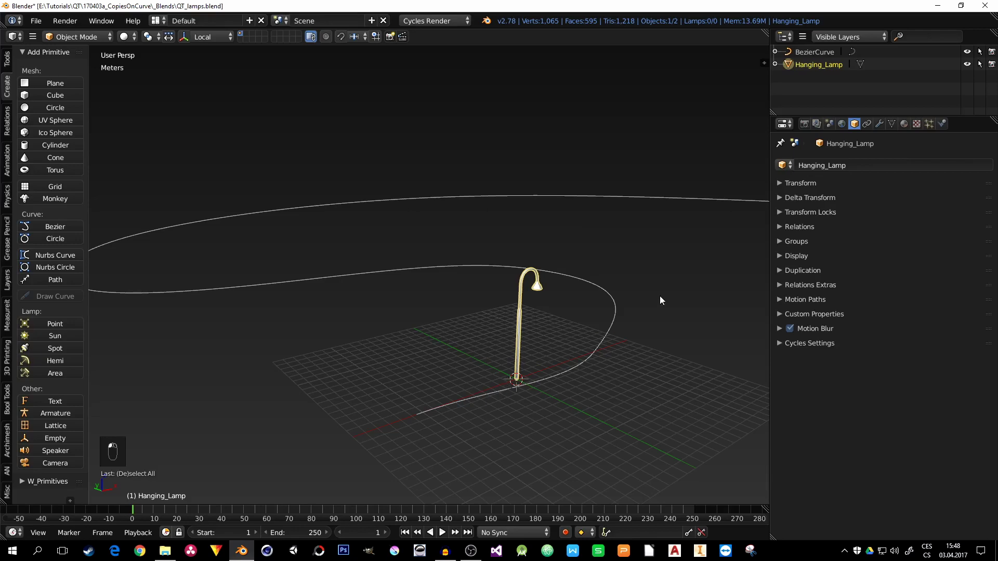
left_click(879, 124)
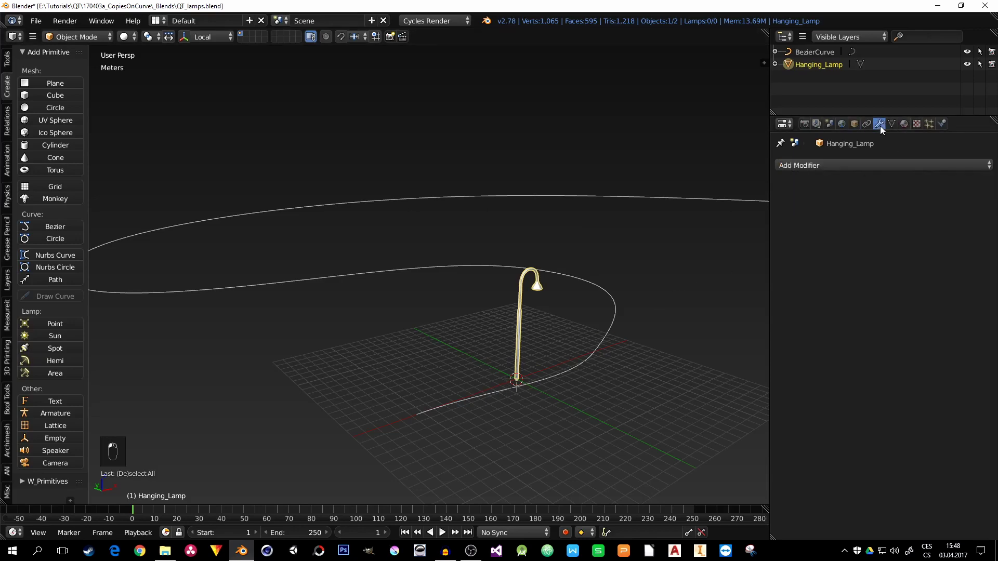
left_click(838, 166)
left_click(759, 194)
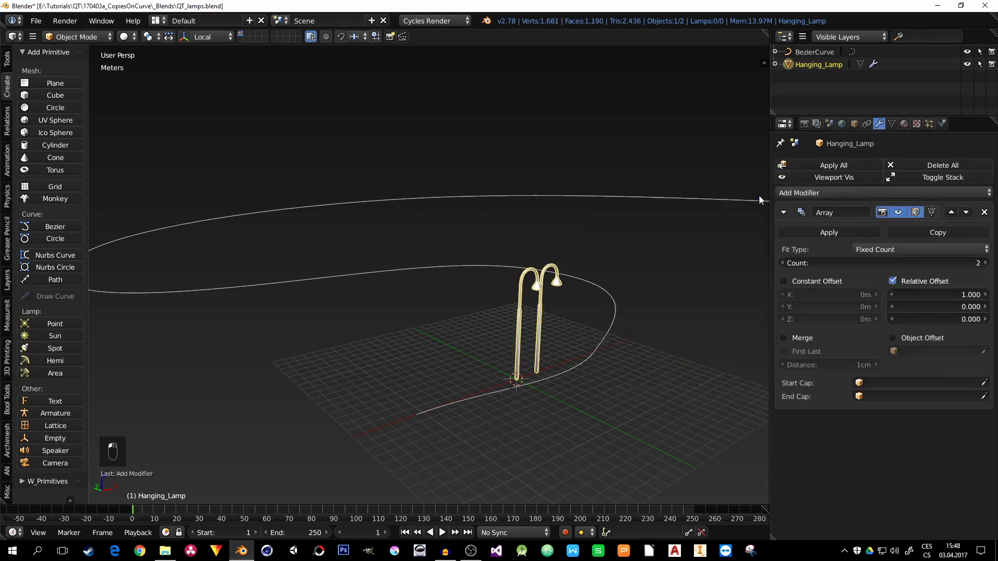
left_click(818, 193)
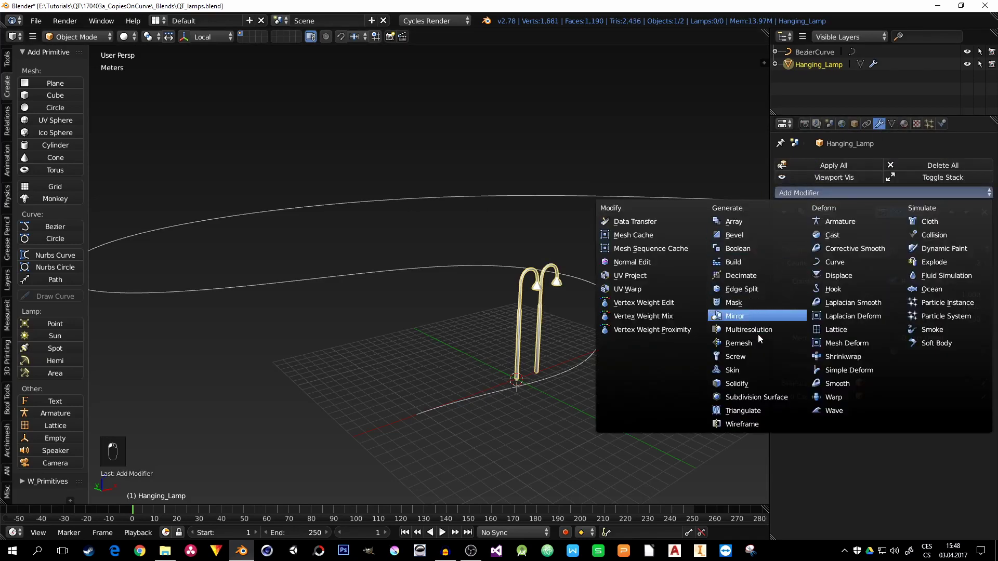
left_click(850, 263)
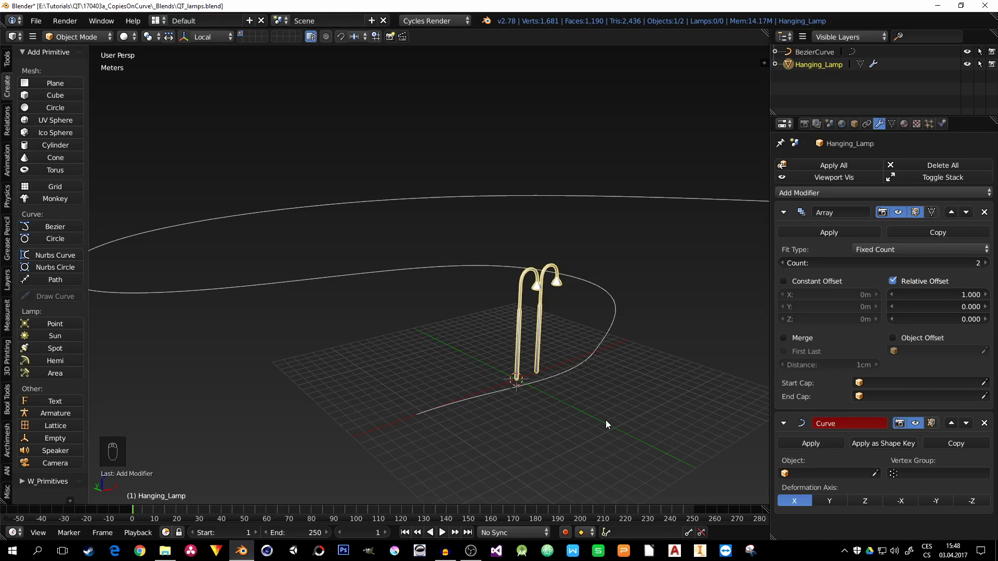
Set the Curve modifier's object to BezierCurve, bending the two arrayed lamps along it
middle_click_drag(566, 390, 532, 304)
scroll(541, 309, "up", 8)
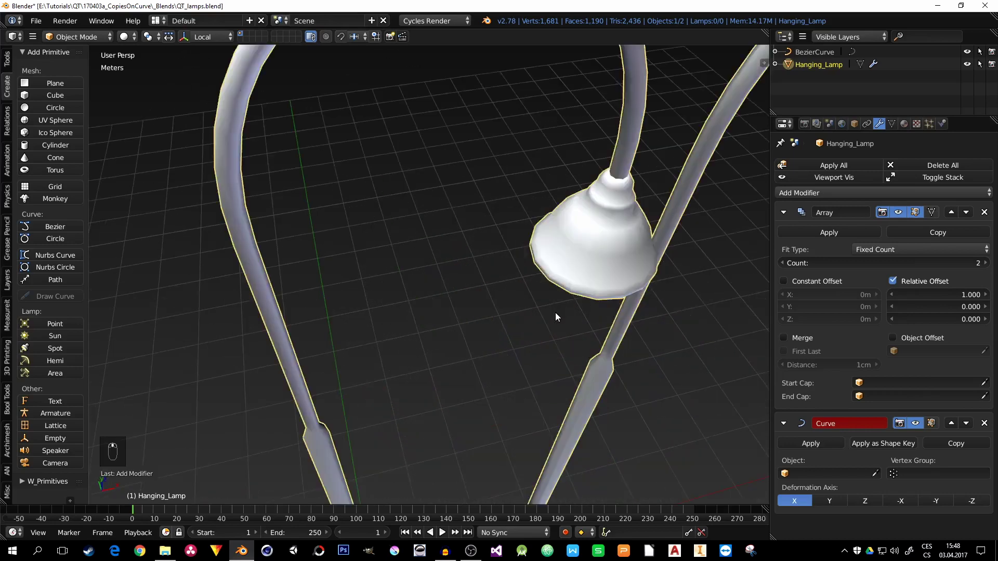
scroll(555, 317, "down", 8)
left_click(826, 474)
left_click(809, 349)
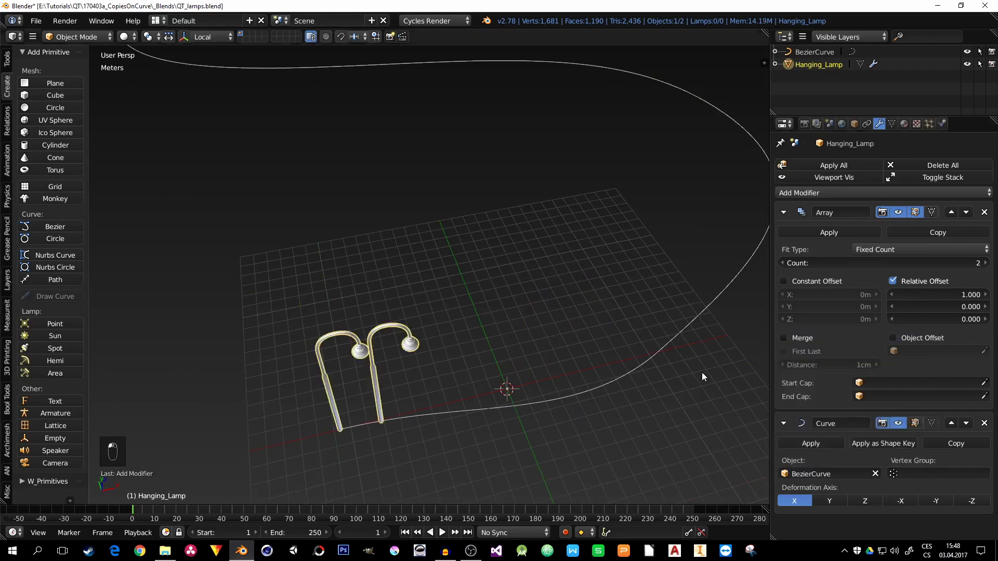
scroll(370, 370, "up", 6)
middle_click_drag(369, 369, 438, 366)
scroll(428, 356, "down", 8)
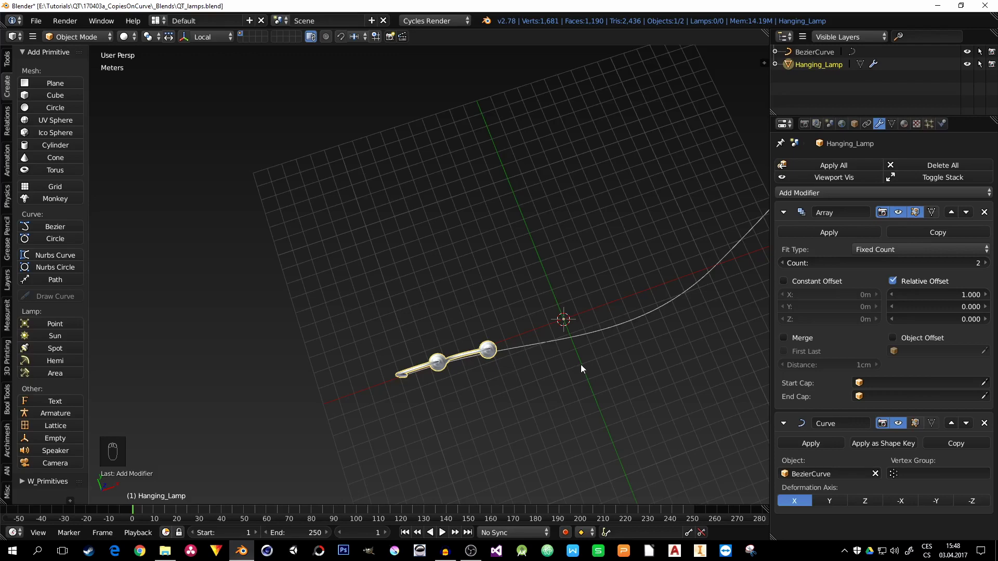
Remove the Array and Curve modifiers from Hanging_Lamp, with the whole curve loop in view
left_click(984, 212)
left_click(984, 212)
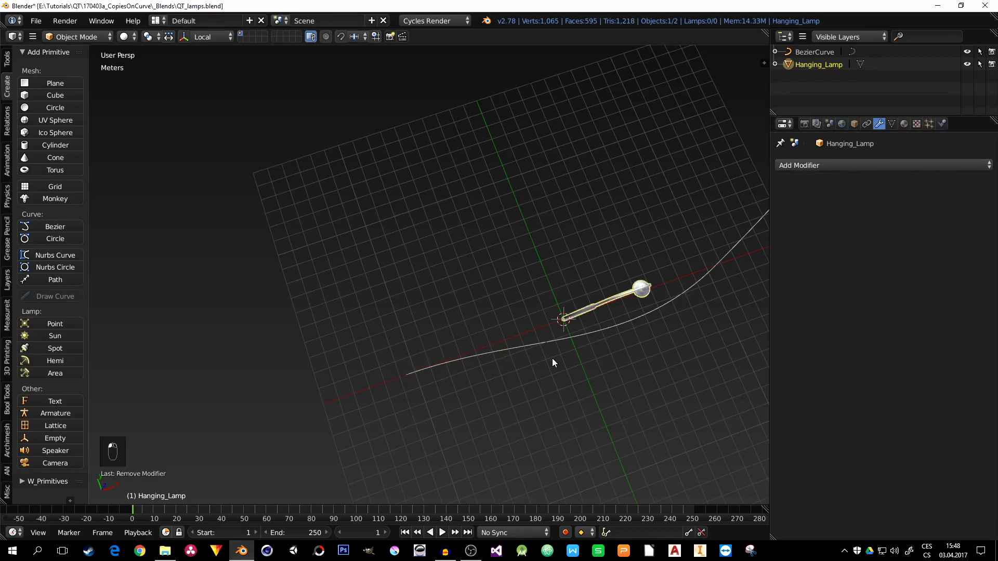
middle_click_drag(552, 363, 590, 323)
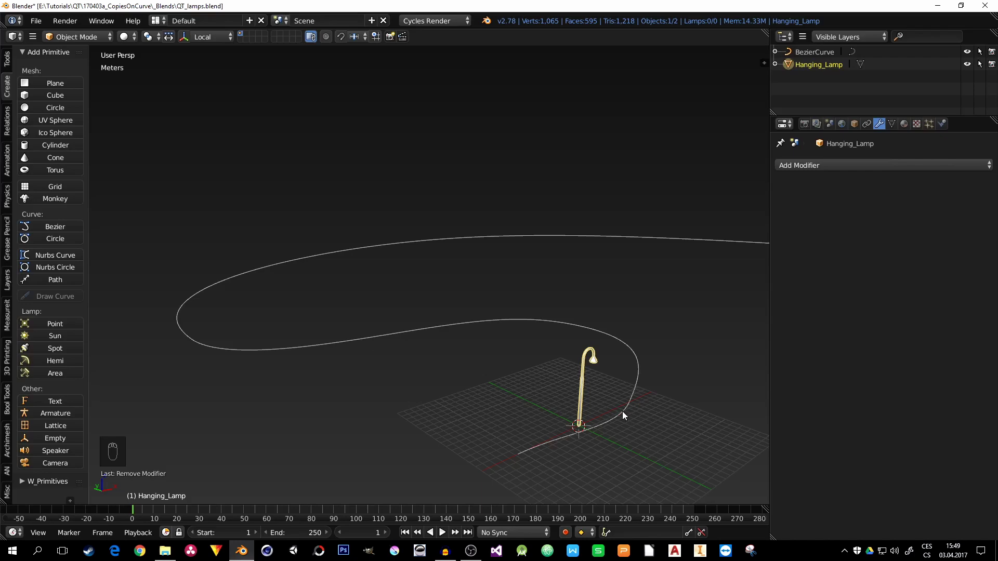
scroll(610, 408, "up", 5)
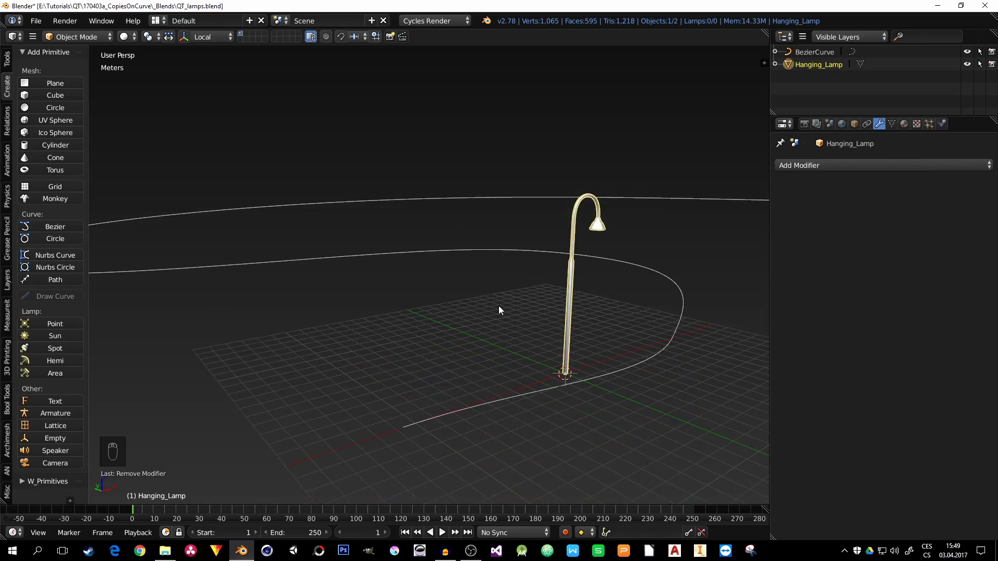
middle_click_drag(535, 342, 543, 342)
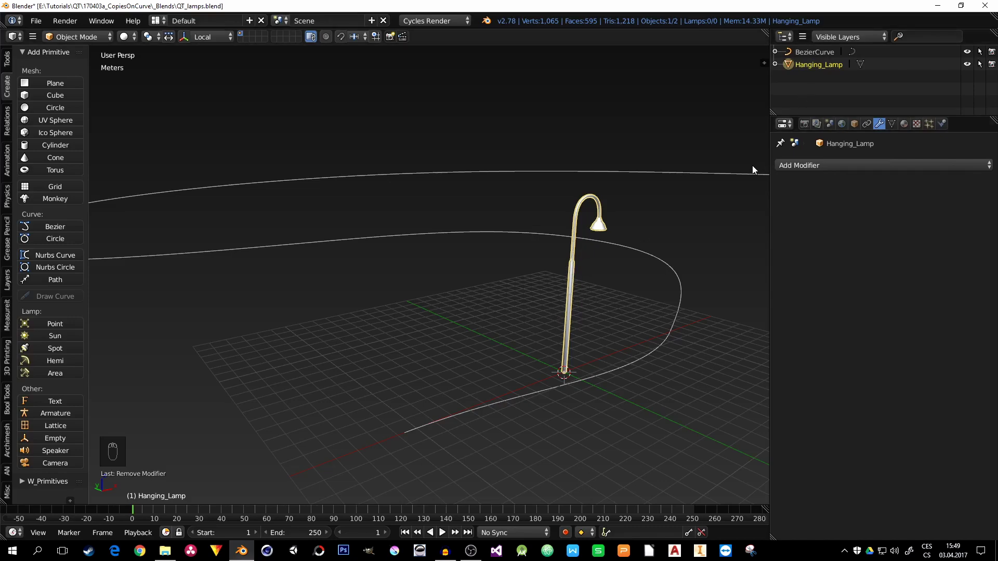
Add a Follow Path constraint targeting BezierCurve with Follow Curve and Fixed Position enabled
left_click(866, 123)
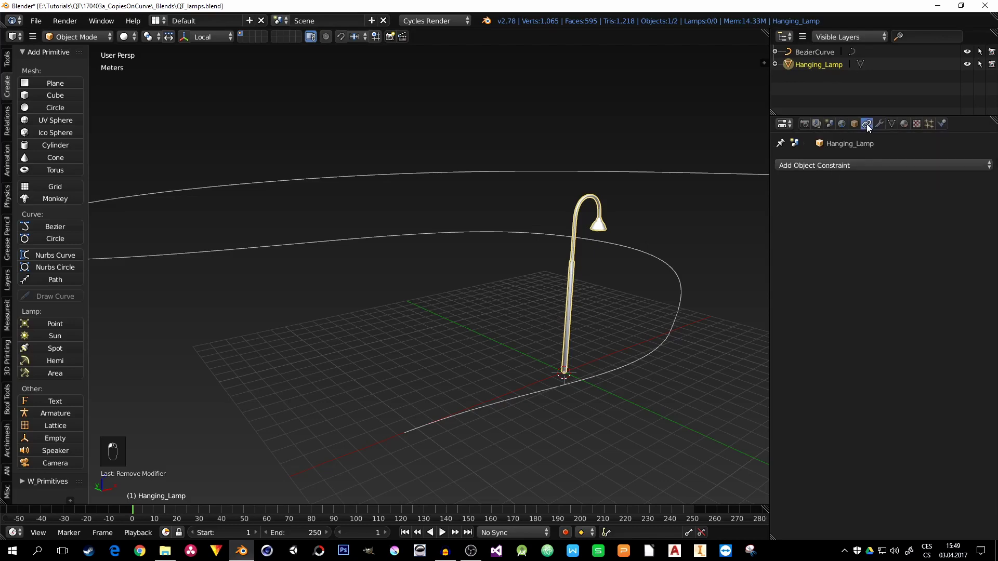
left_click(819, 165)
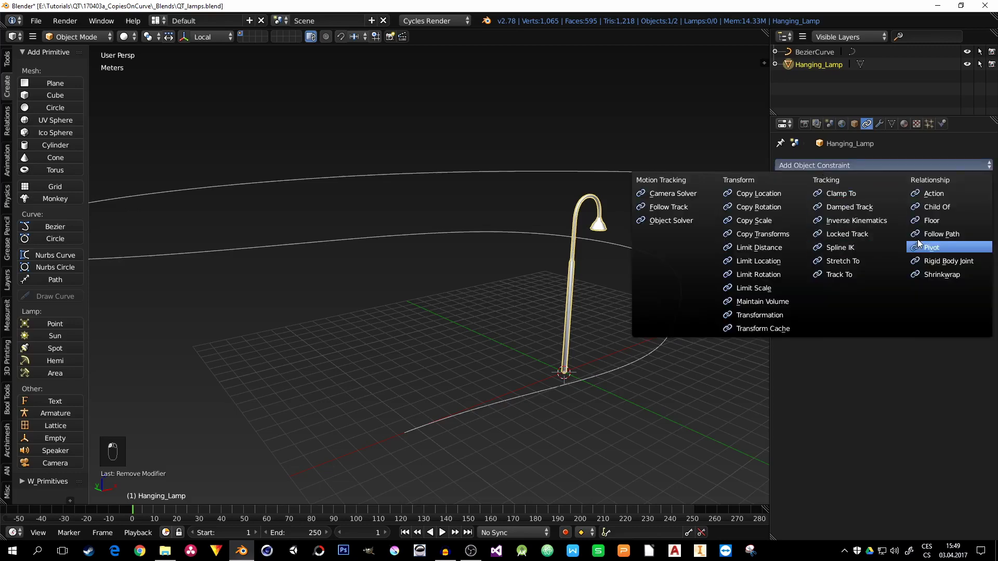
left_click(934, 235)
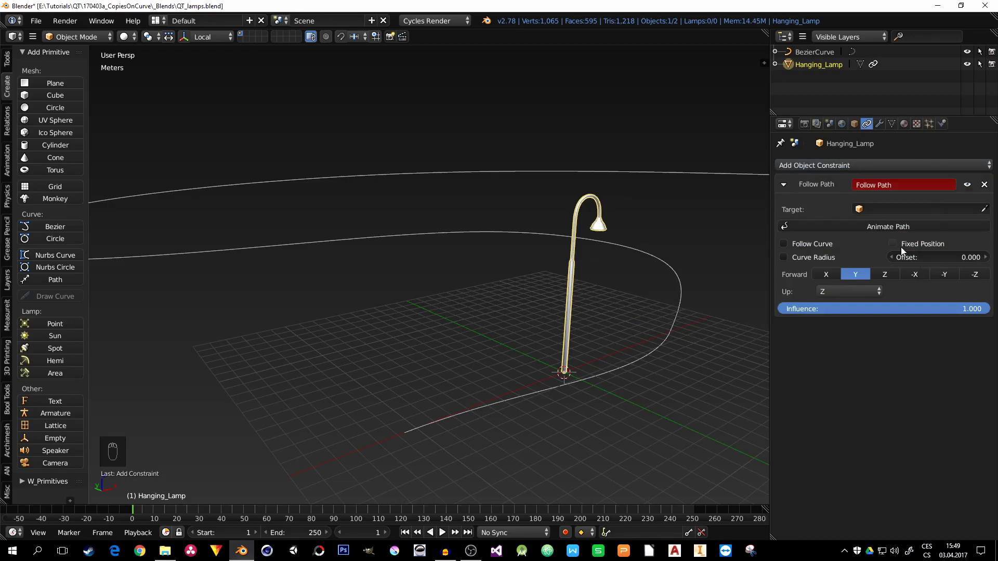
left_click(875, 208)
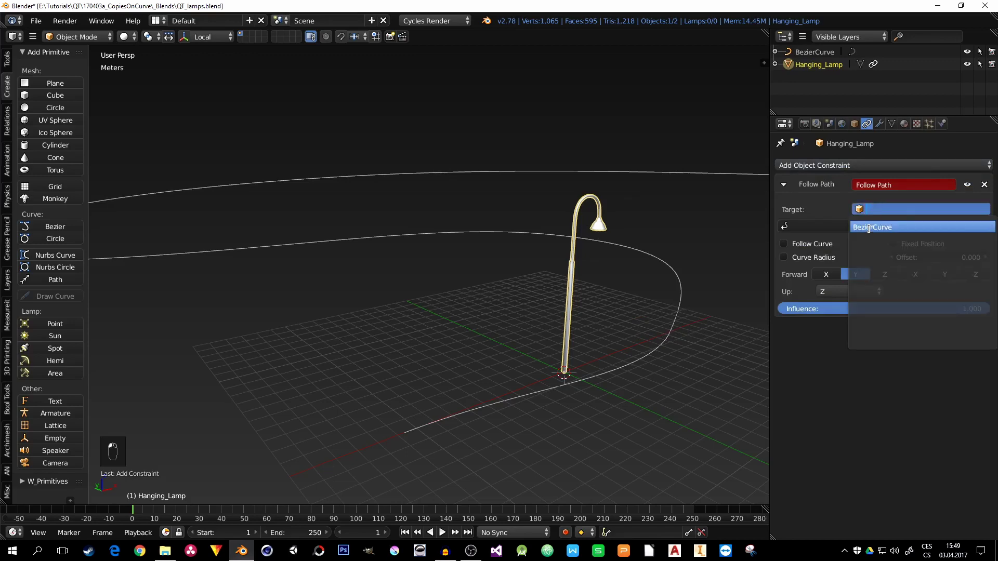
left_click(869, 228)
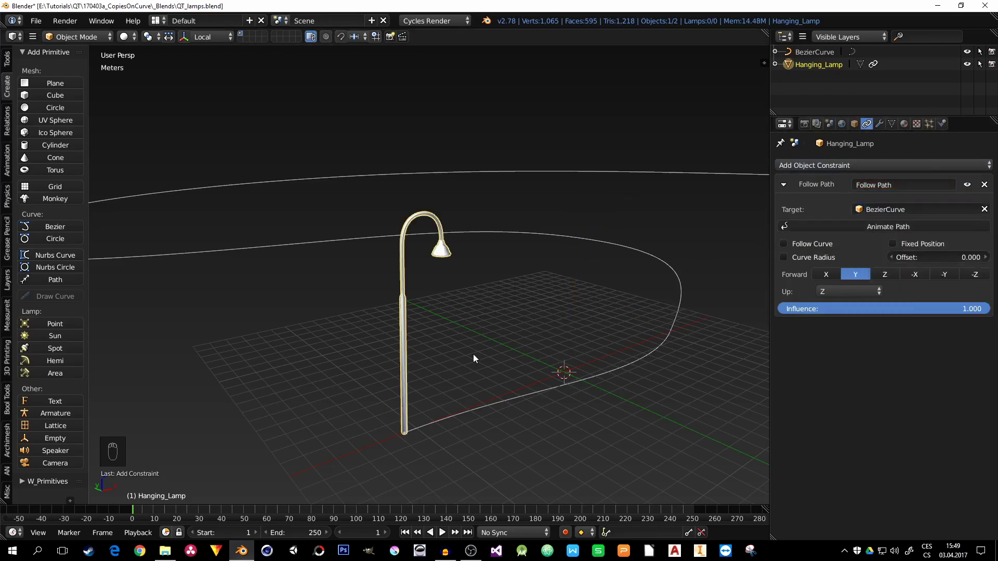
middle_click_drag(473, 354, 399, 367)
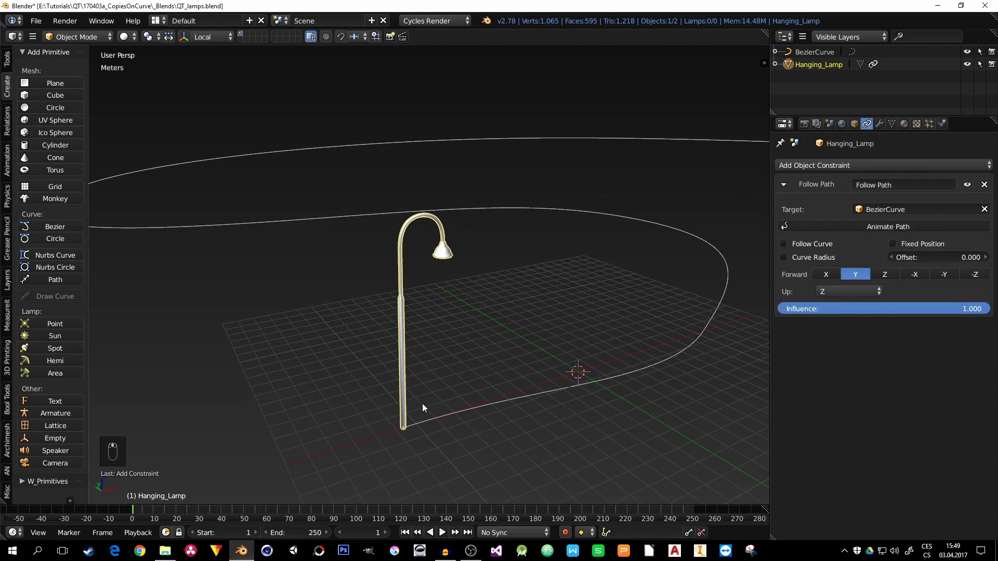
left_click(782, 244)
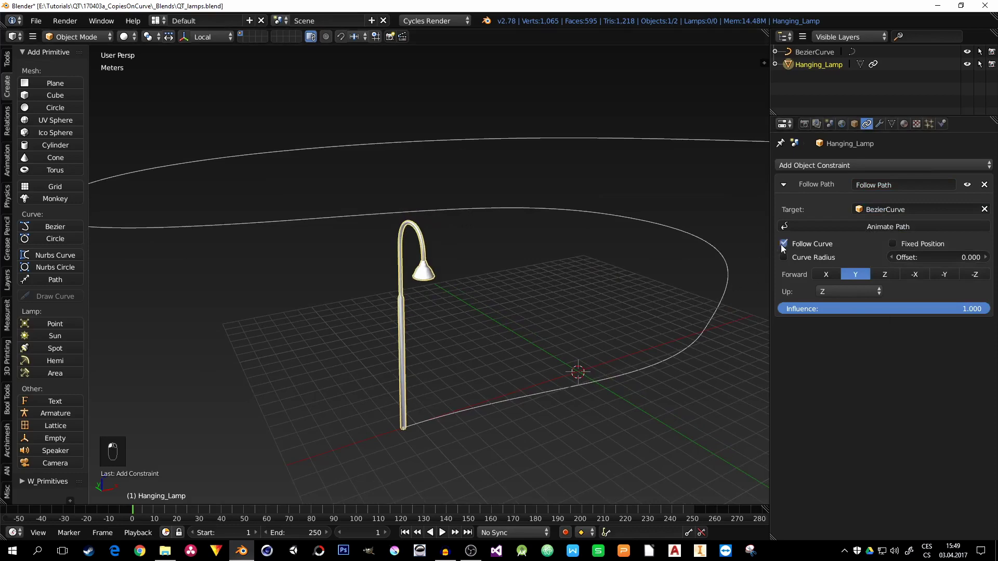
left_click(894, 243)
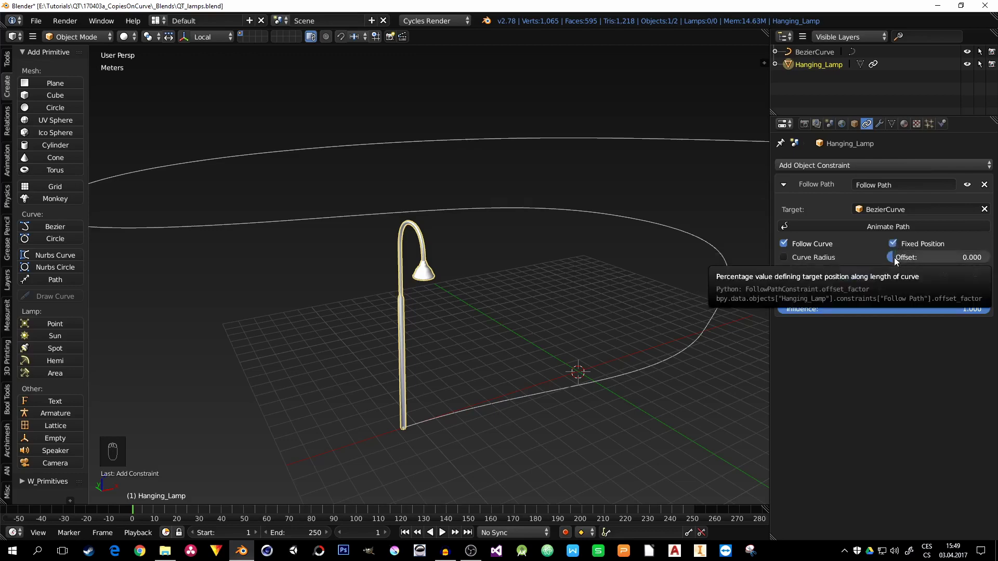
Slide the lamp along BezierCurve with the Follow Path Offset (to 0.206), then return it to 0.000
scroll(442, 289, "down", 6)
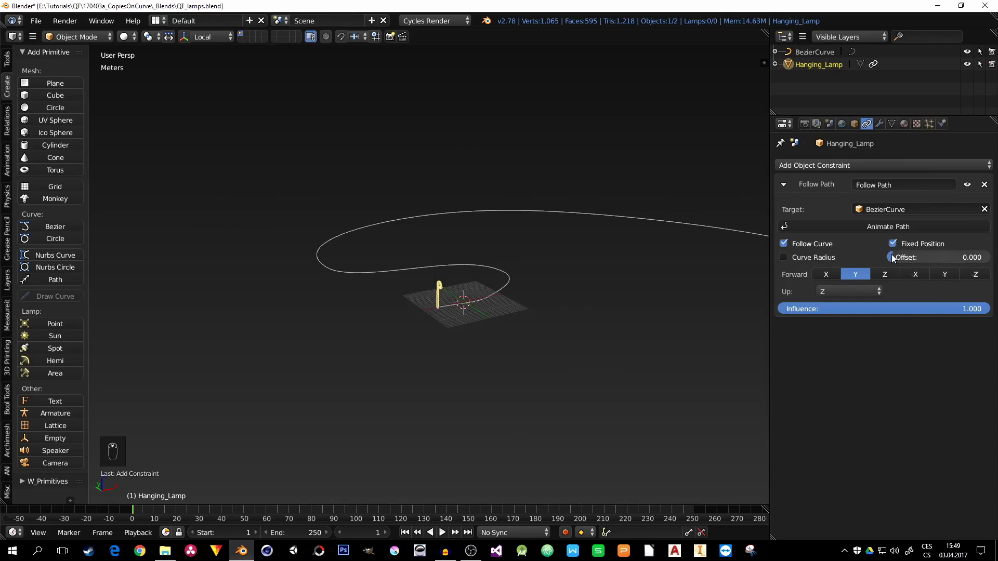
left_click_drag(894, 259, 914, 260)
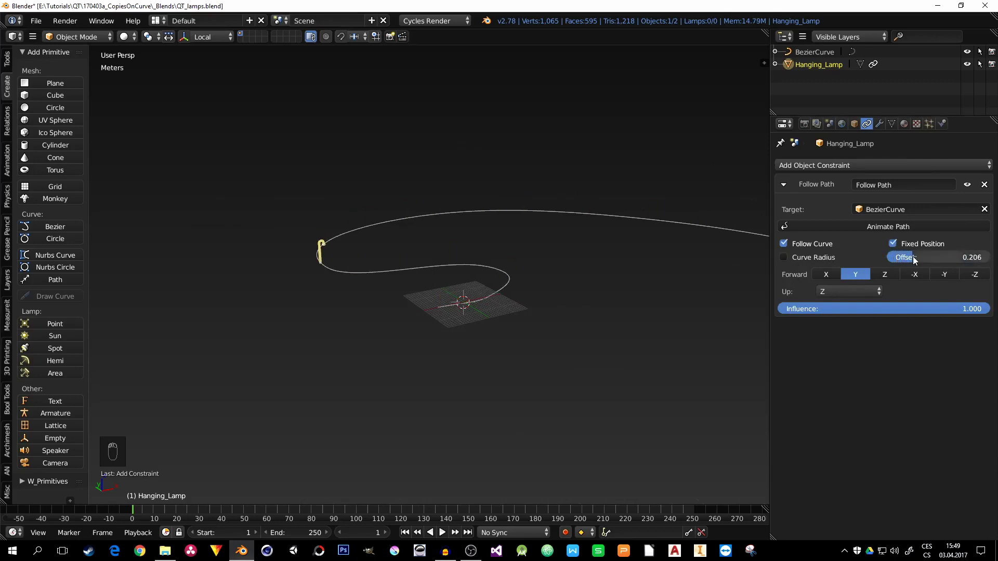
mouse_move(530, 312)
middle_mouse_down()
mouse_move(563, 294)
mouse_move(554, 341)
mouse_move(535, 297)
mouse_move(527, 304)
middle_mouse_up()
left_click_drag(917, 257, 887, 258)
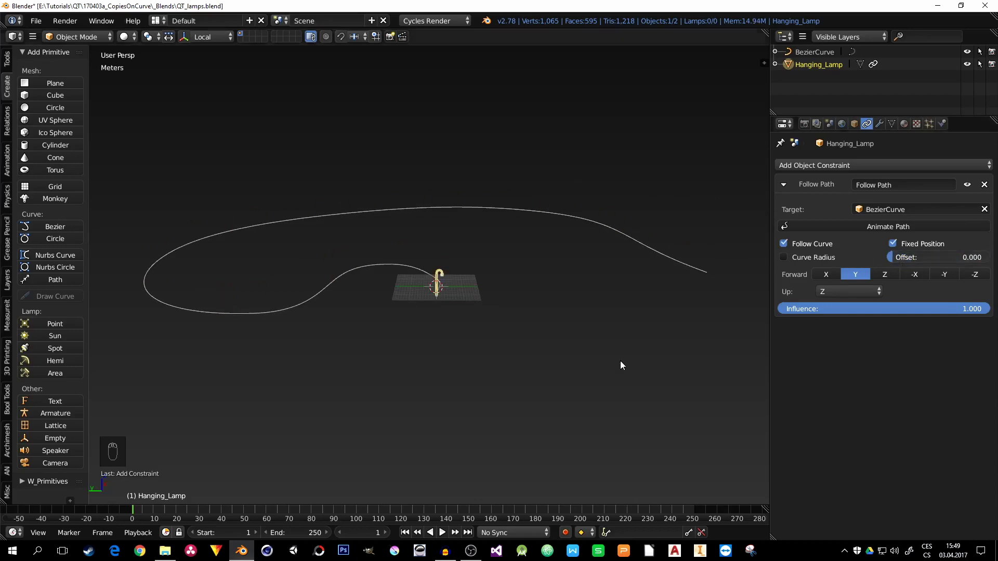
Keyframe the Follow Path Offset at 0.000 on frame 1 and 1.000 on frame 105
right_click(926, 255)
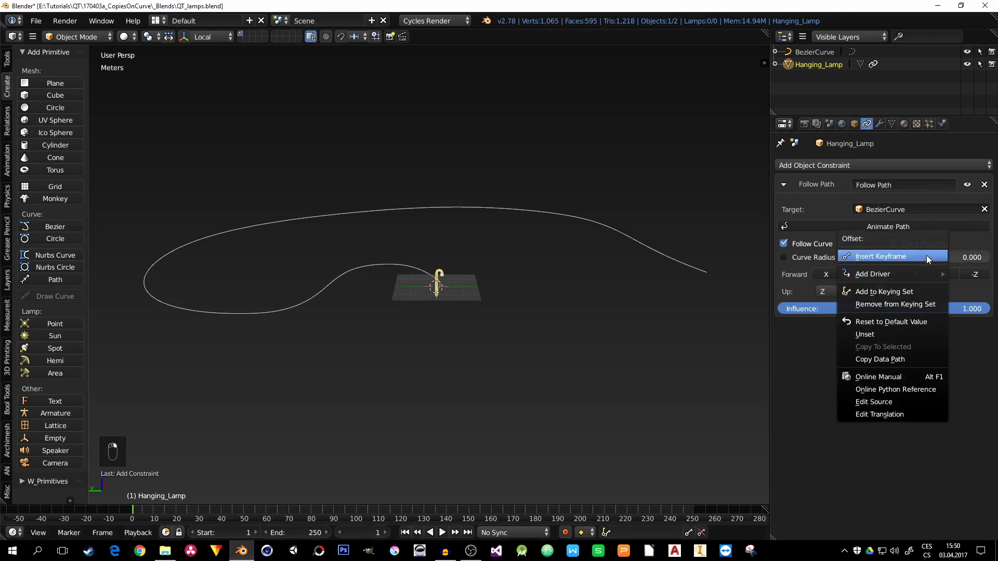
left_click(869, 256)
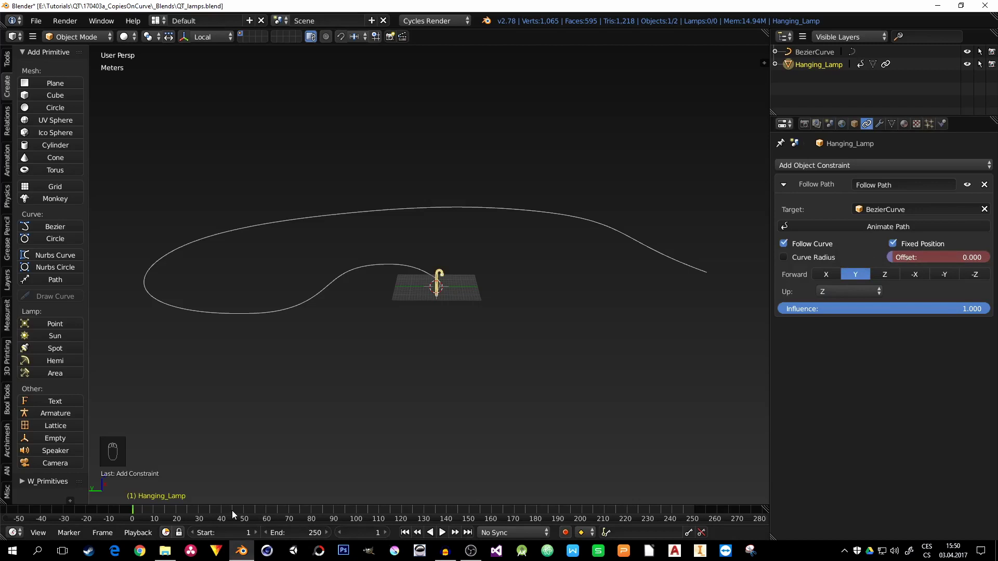
left_click_drag(198, 509, 365, 509)
key("alt+a")
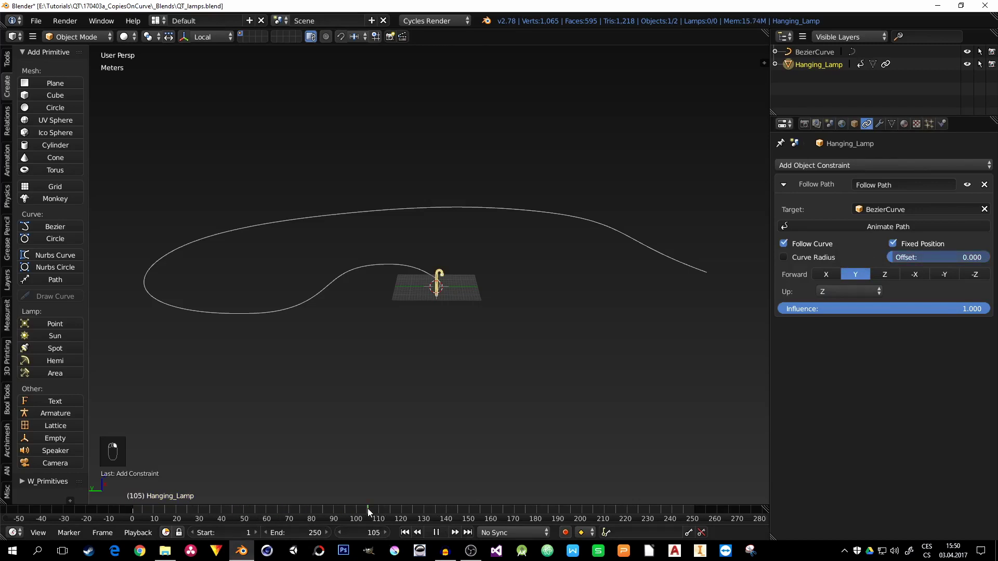
key("alt+a")
left_click_drag(904, 263, 962, 260)
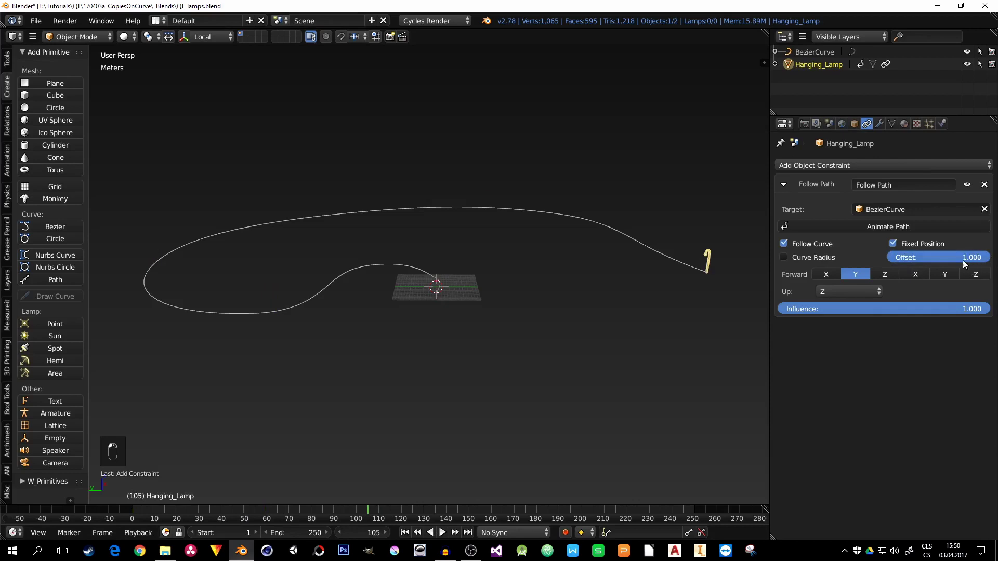
right_click(938, 257)
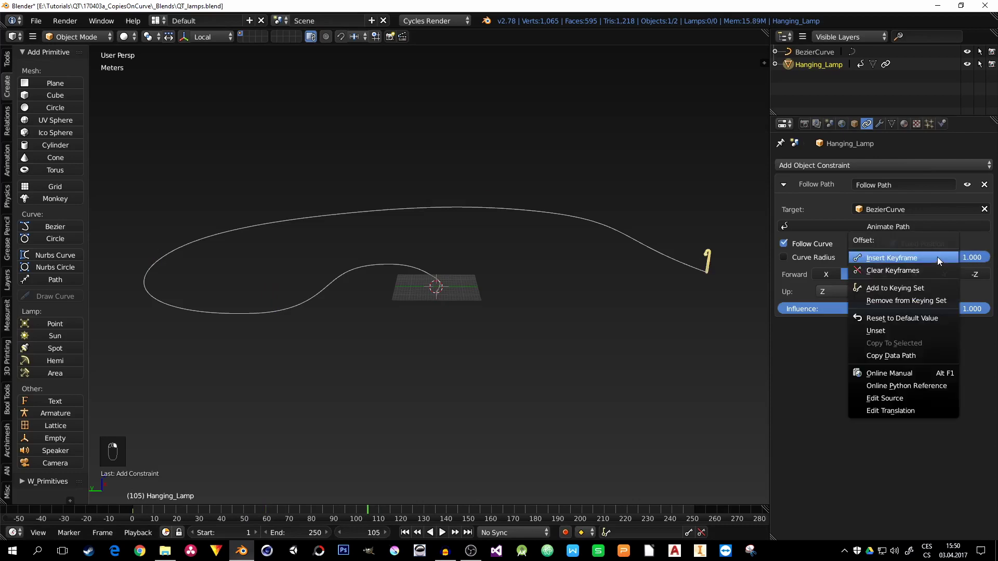
left_click(937, 257)
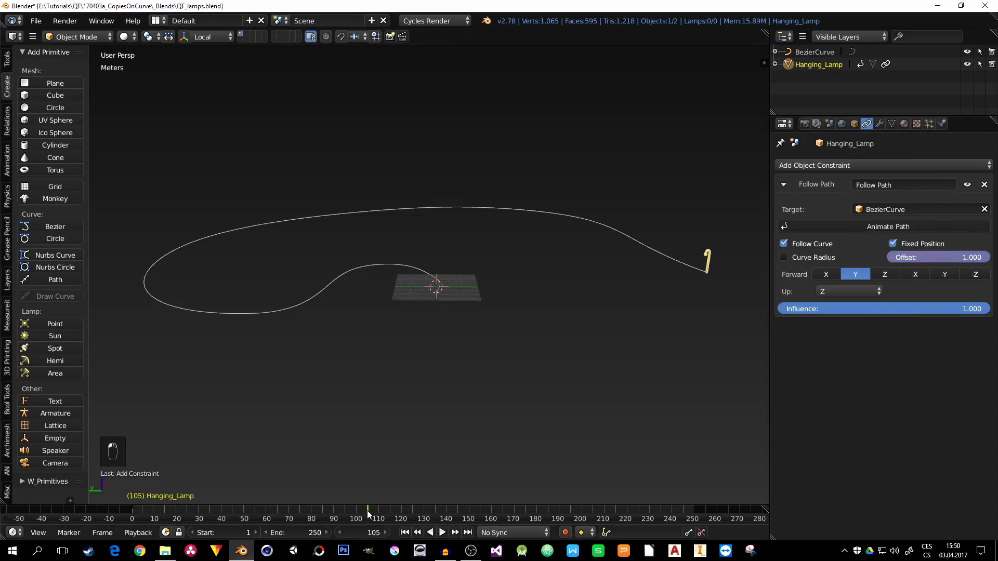
Play the animation to watch the lamp travel the curve, ending back at frame 1
left_click(265, 513)
key("alt+a")
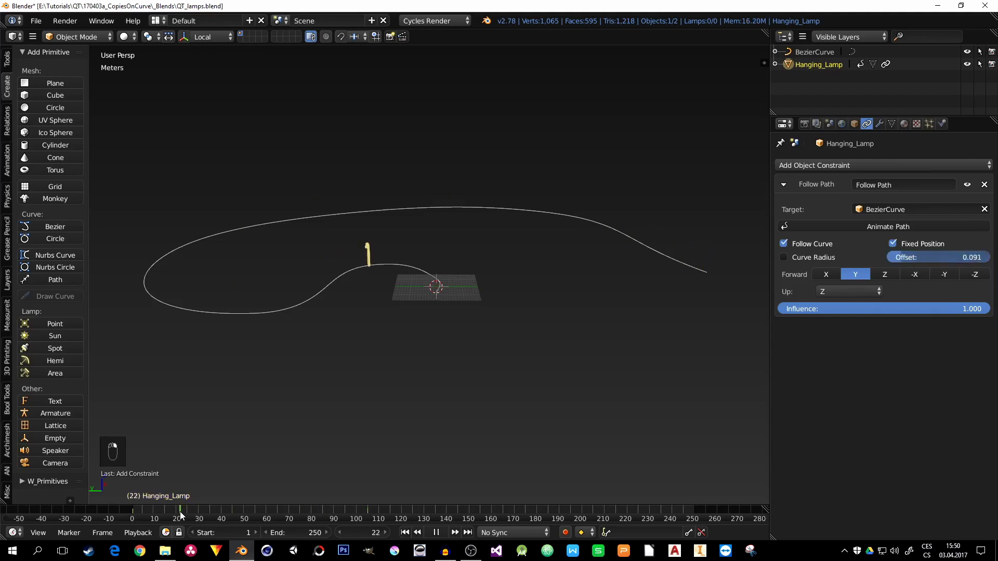
left_click(208, 515)
left_click_drag(208, 515, 133, 511)
key("alt+a")
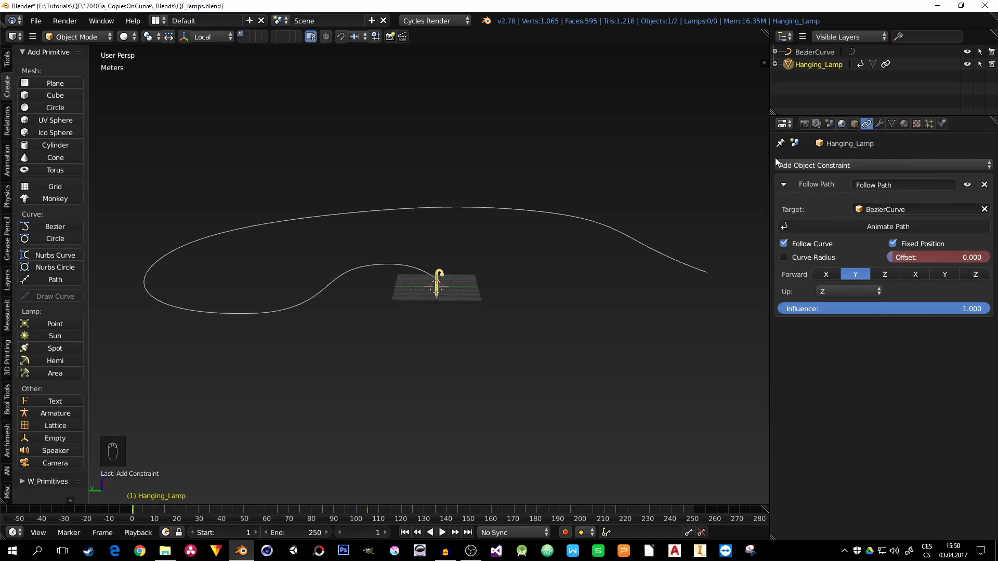
scroll(467, 273, "up", 5)
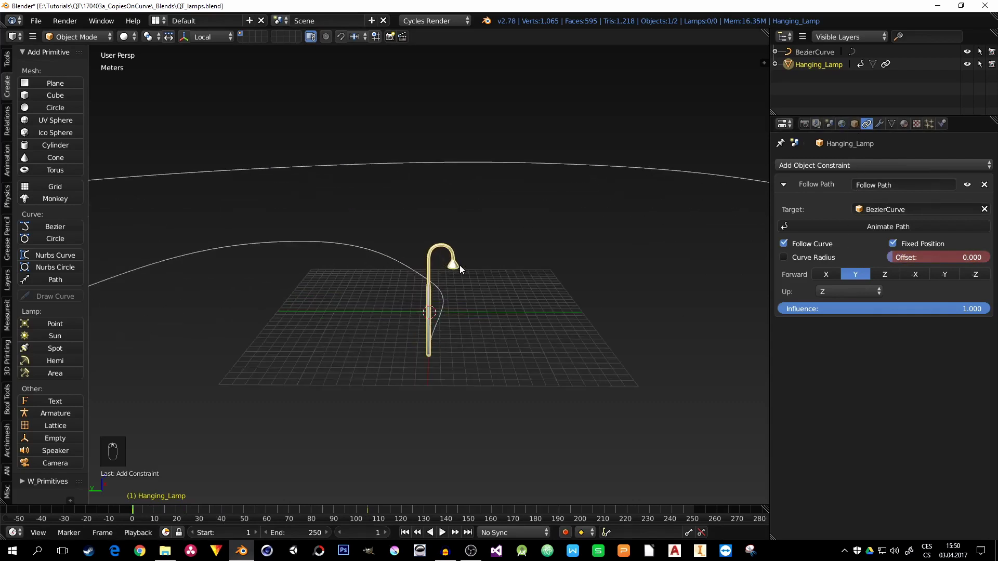
Enable Frames duplication on Hanging_Lamp (start 1, end 100) and play the timeline to check
left_click(853, 123)
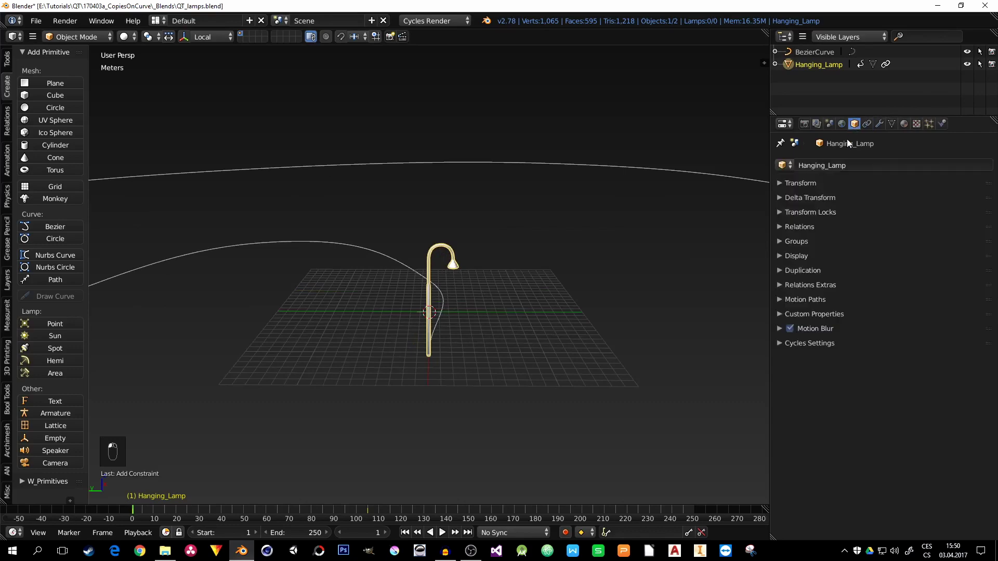
left_click(778, 269)
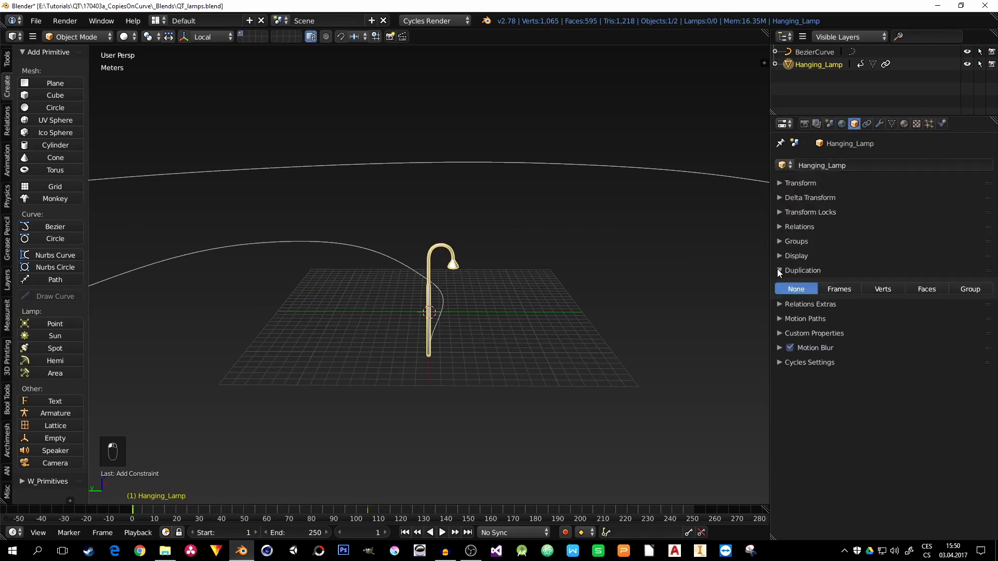
left_click(832, 289)
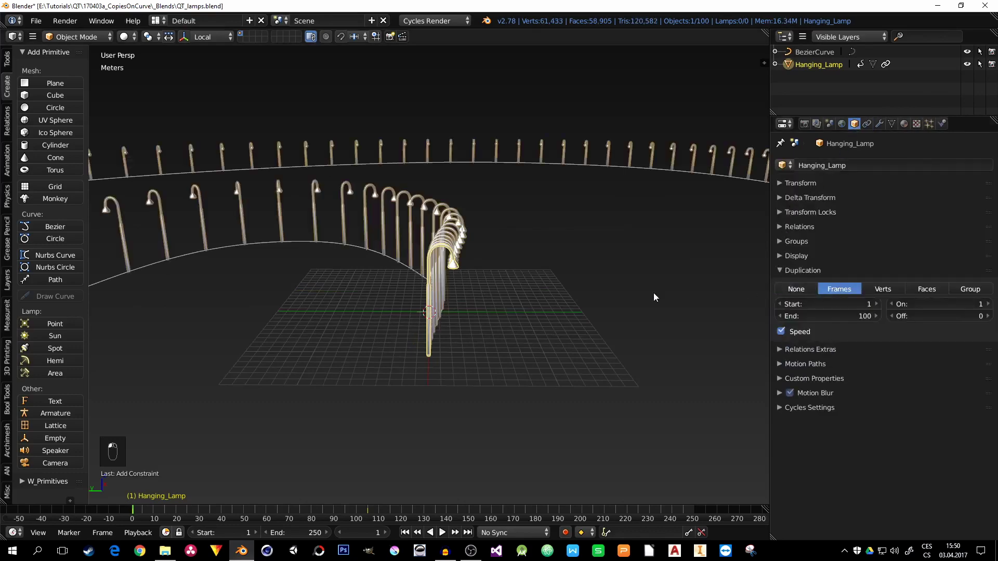
middle_click_drag(653, 293, 418, 303)
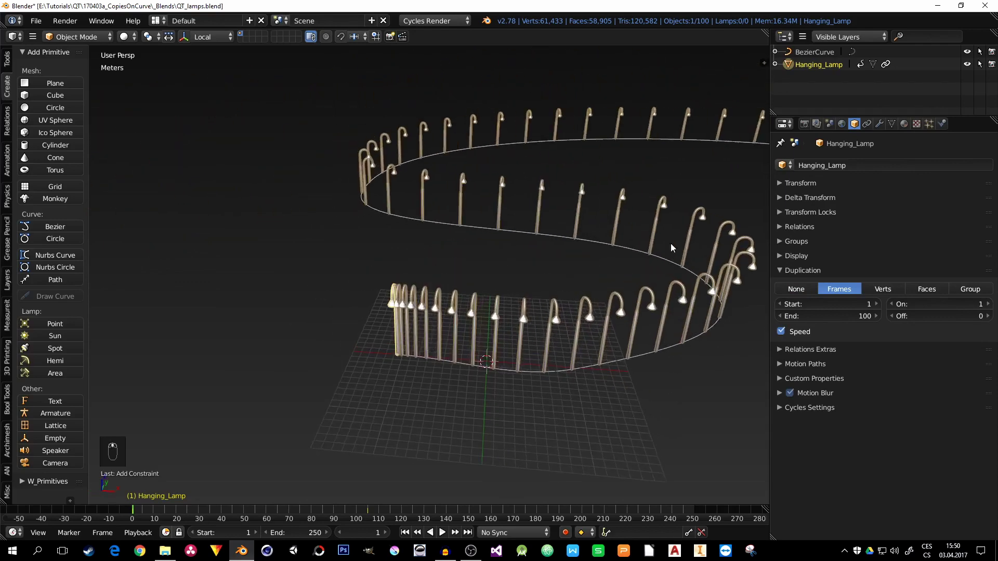
mouse_move(690, 239)
middle_mouse_down()
mouse_move(518, 235)
mouse_move(541, 251)
mouse_move(690, 252)
middle_mouse_up()
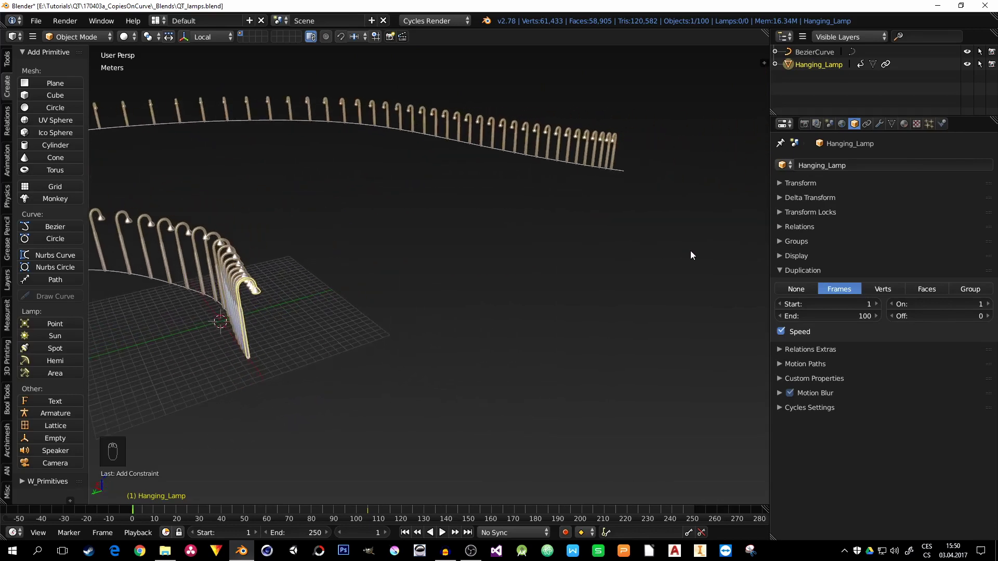
mouse_move(621, 135)
middle_mouse_down()
mouse_move(620, 161)
mouse_move(616, 138)
middle_mouse_up()
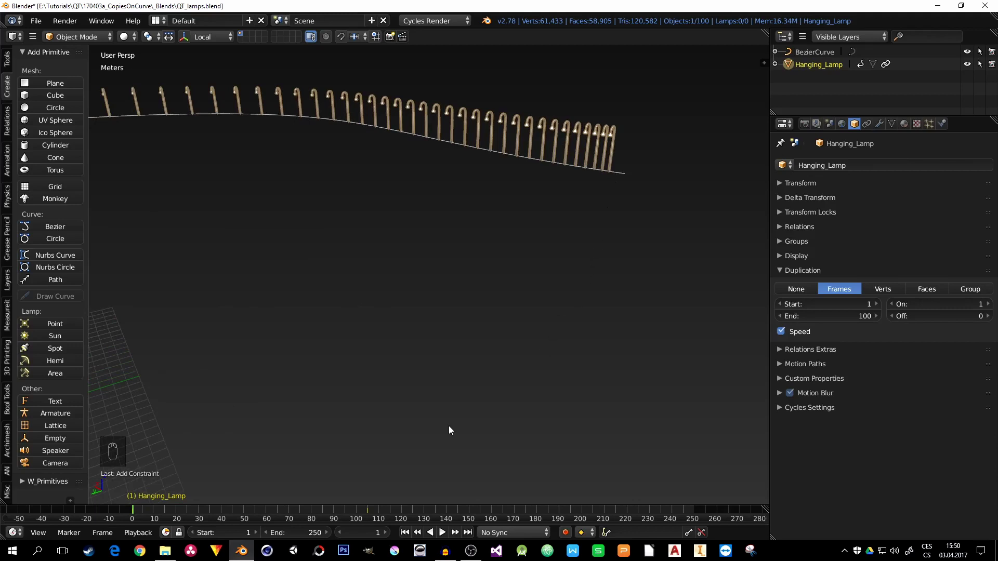
key("alt+a")
left_click_drag(349, 512, 367, 513)
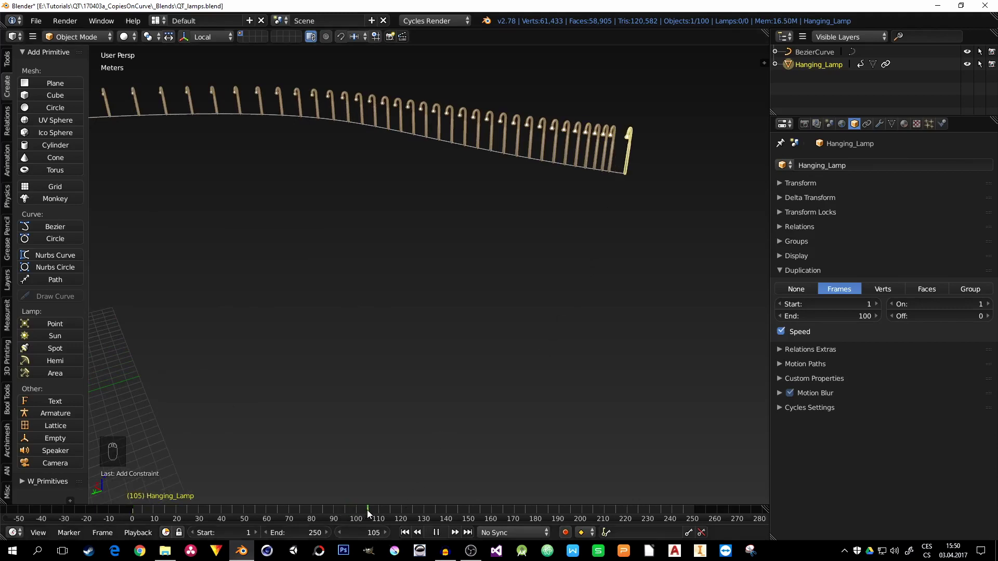
key("alt+a")
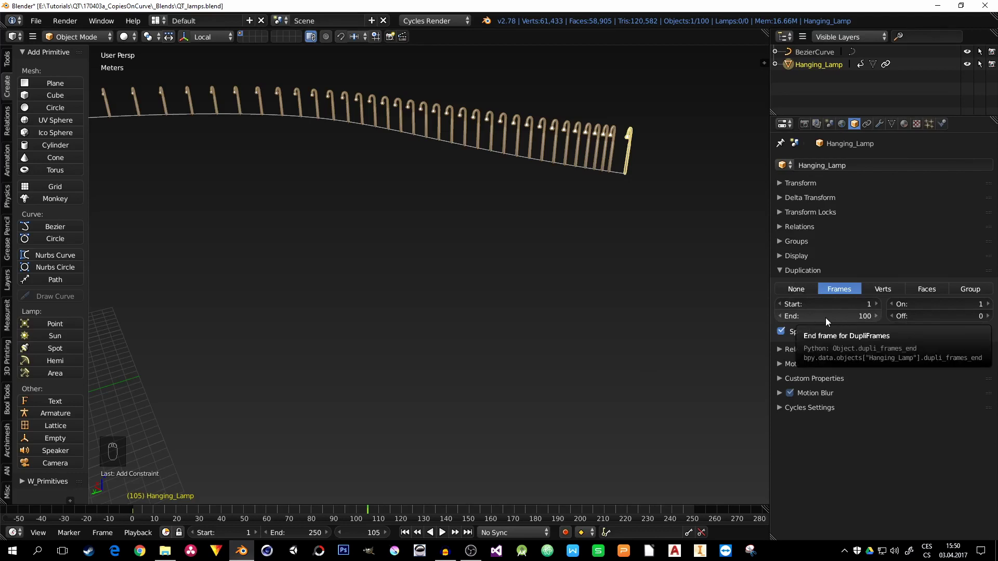
Paste 4576 as the duplication End and zoom out over the lamp-lined spiral curve
type("4576")
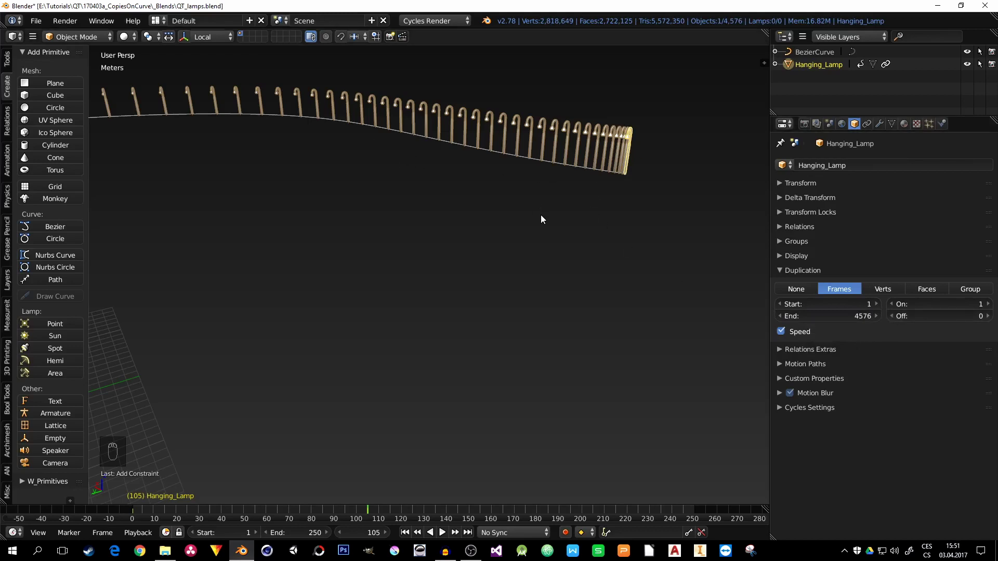
middle_click_drag(614, 178, 599, 206)
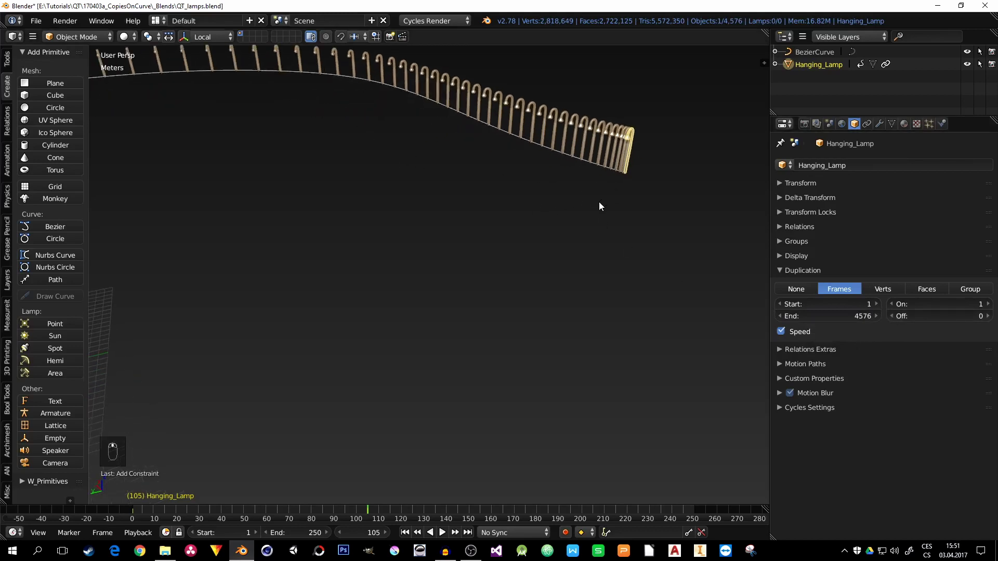
middle_click_drag(545, 176, 672, 163)
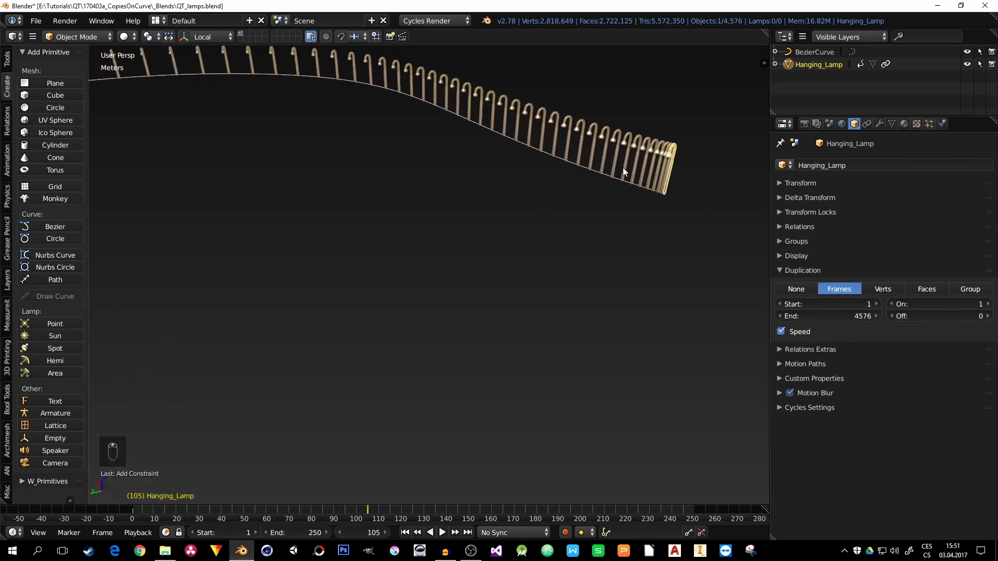
scroll(629, 182, "down", 5)
middle_click_drag(629, 183, 658, 217)
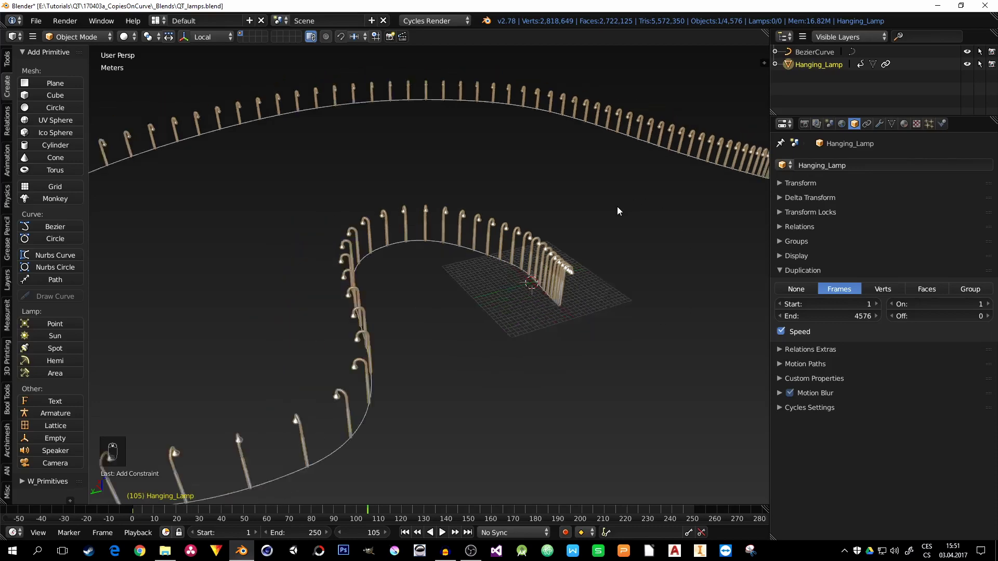
scroll(617, 210, "down", 3)
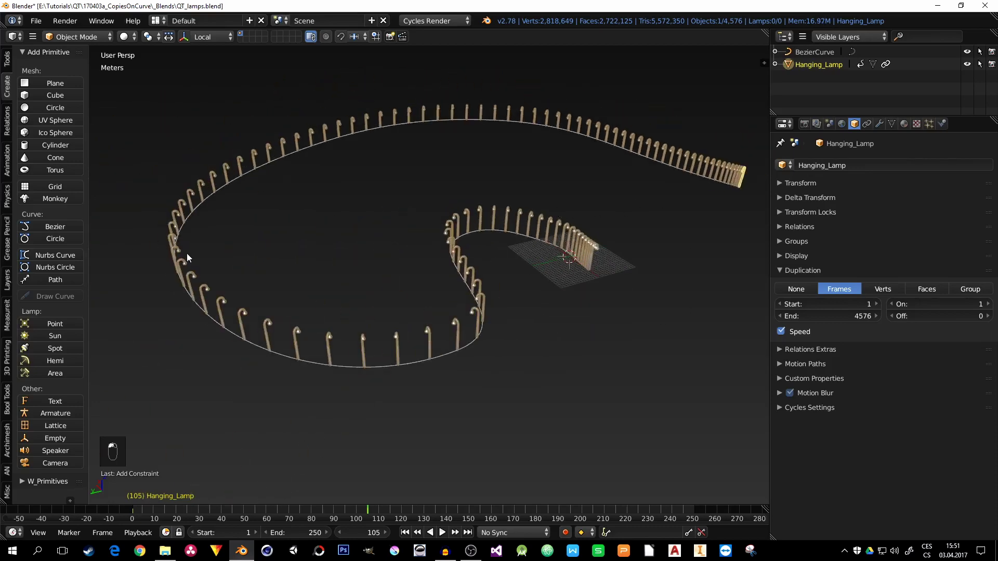
middle_click_drag(186, 254, 157, 257)
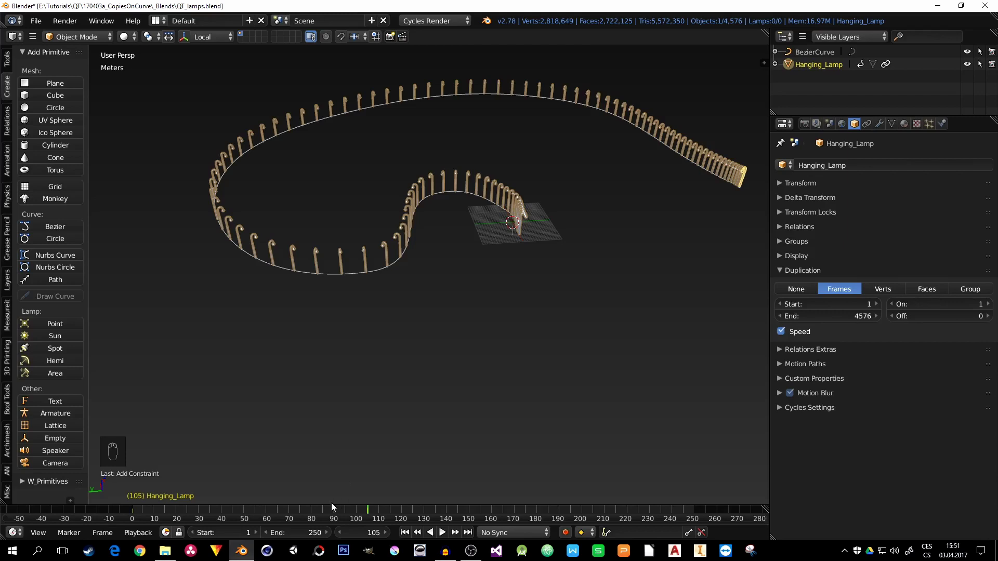
Switch the enlarged timeline to the Graph Editor, frame the Offset Factor curve, and return to frame 1
left_click_drag(326, 503, 332, 336)
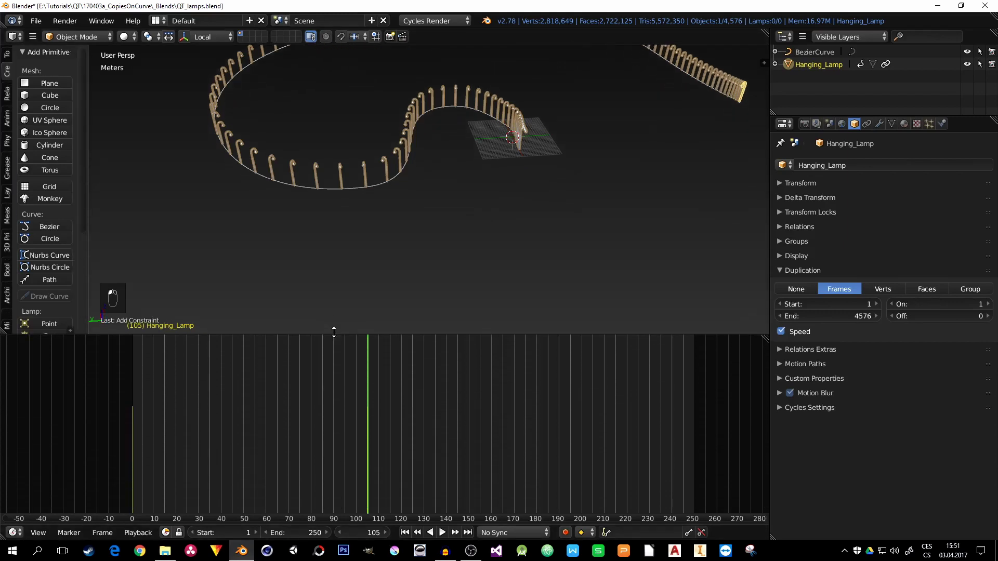
left_click(11, 532)
left_click(35, 483)
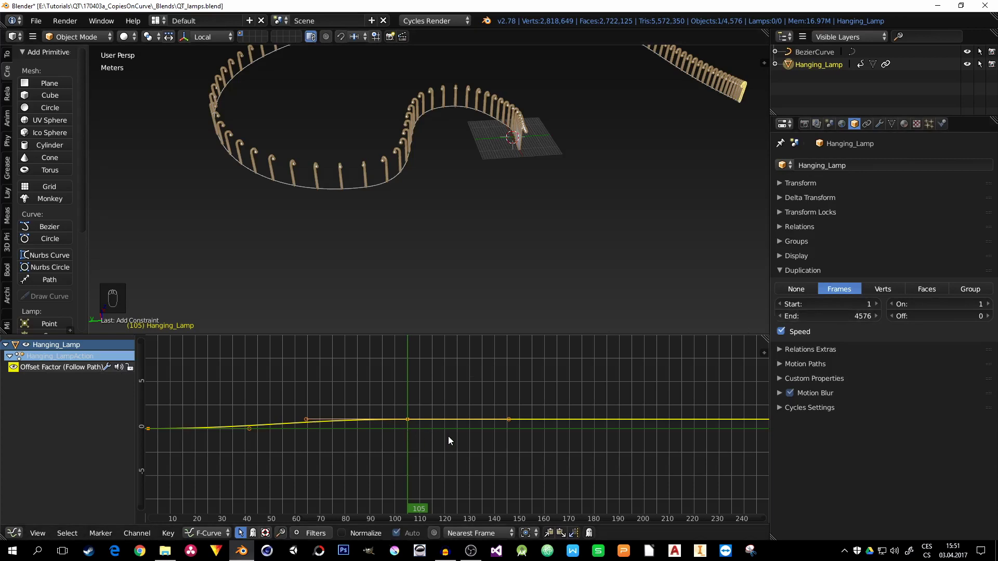
key("KP_Decimal")
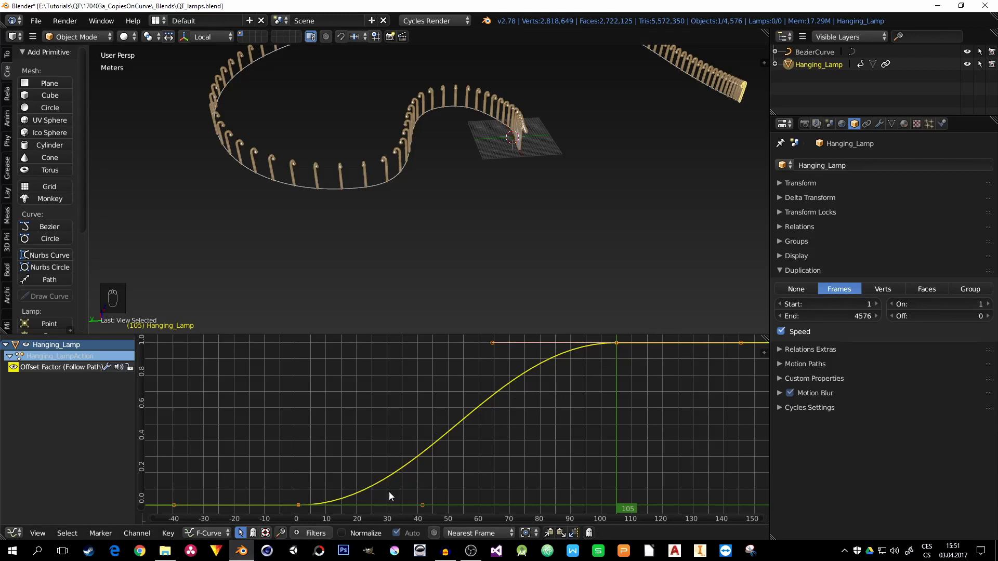
left_click_drag(301, 494, 615, 455)
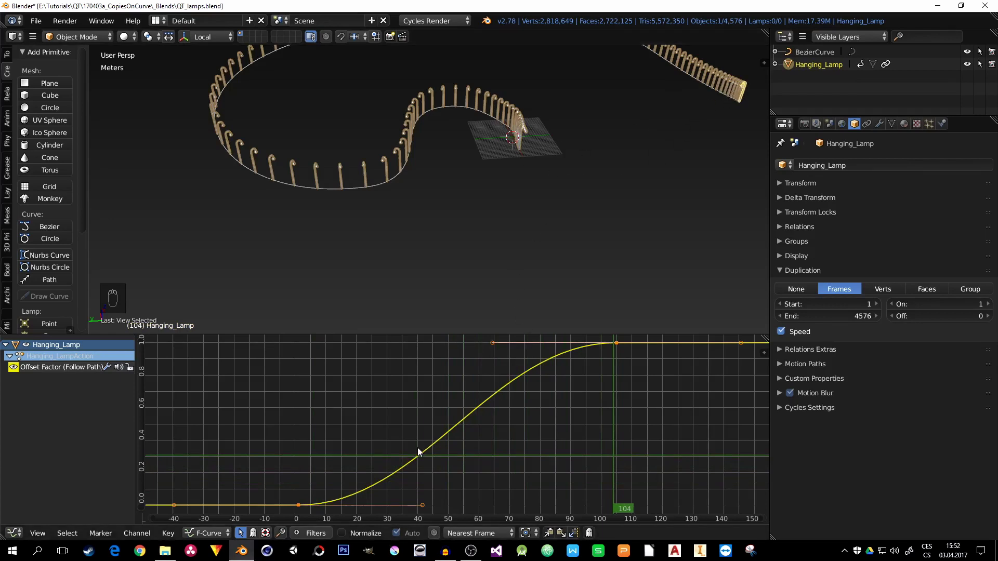
left_click_drag(318, 464, 300, 468)
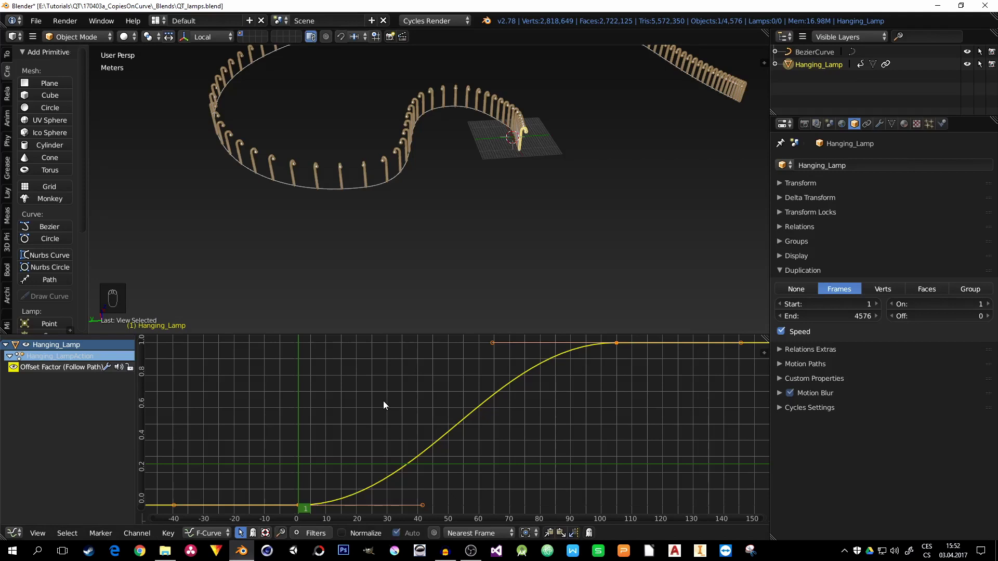
Set the Offset Factor keyframes to Linear interpolation and move the current frame to 105
key("t")
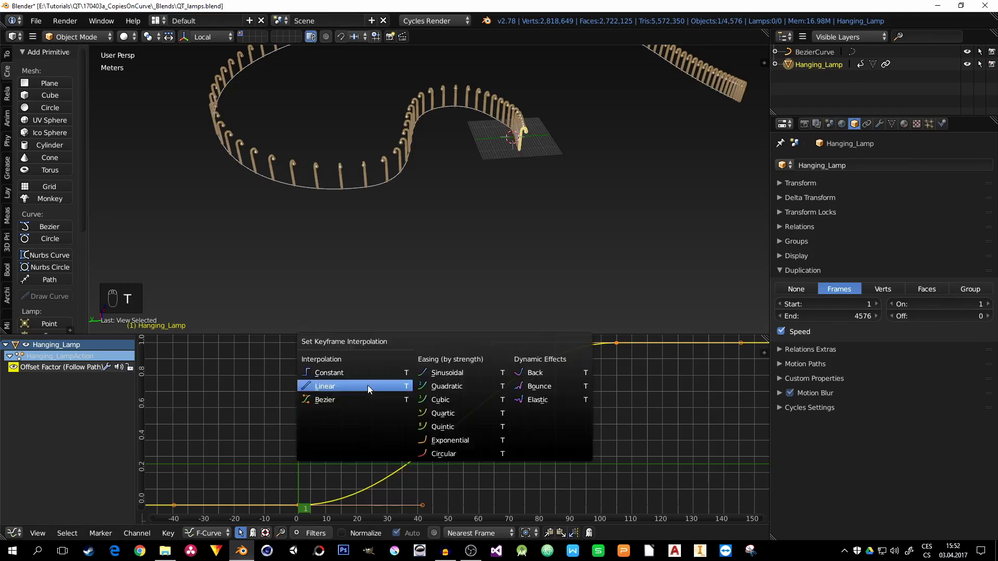
left_click(322, 384)
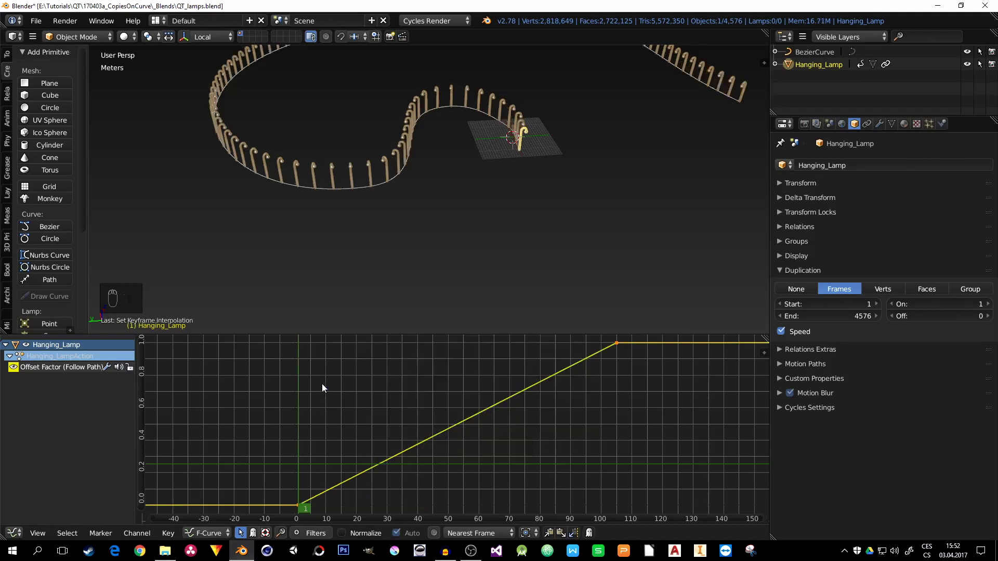
middle_click_drag(511, 145, 535, 143)
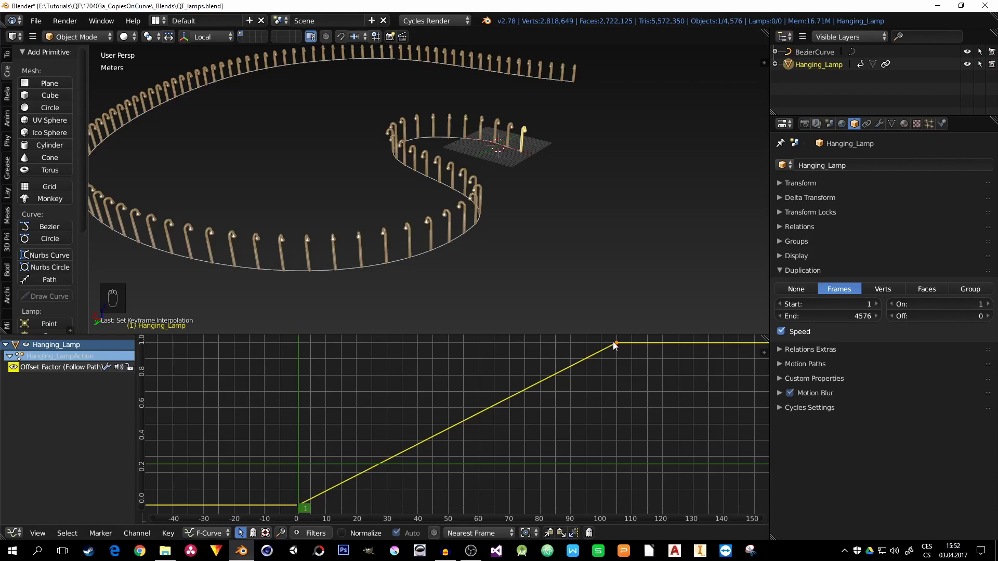
left_click_drag(613, 347, 617, 349)
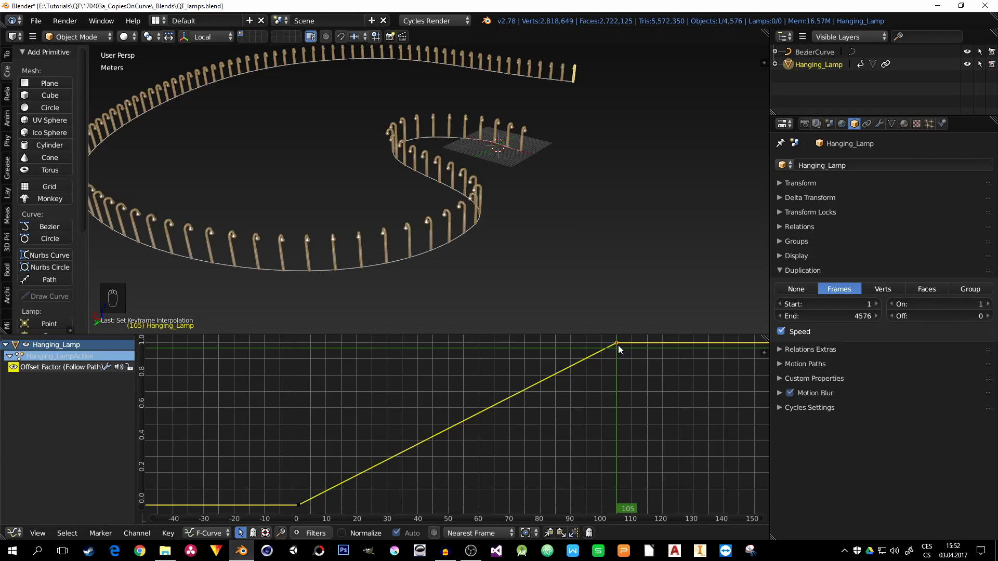
Drag the Offset Factor end keyframe left to about frame 30, spreading the lamp copies apart
key("g")
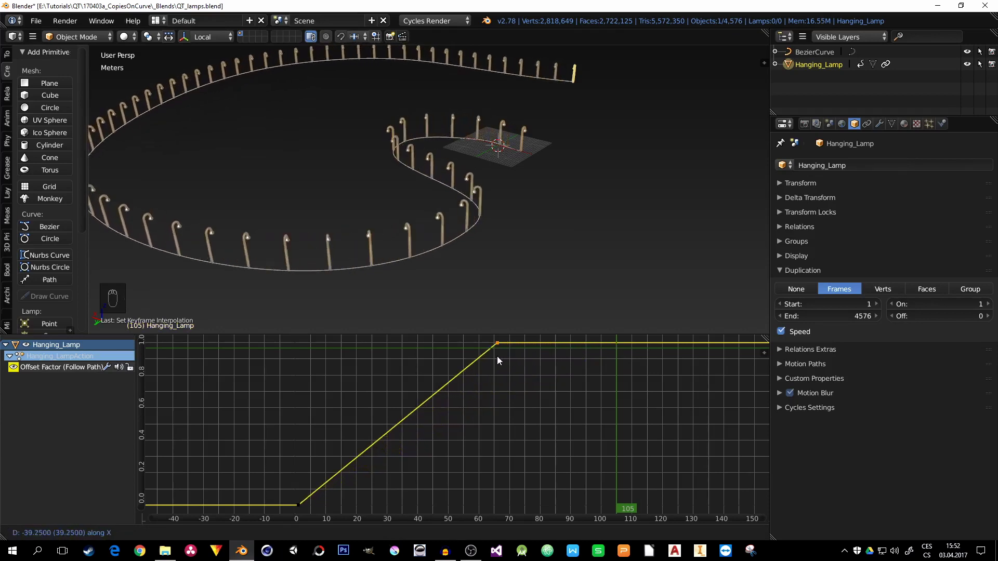
left_click(497, 357)
middle_click_drag(495, 245, 464, 242)
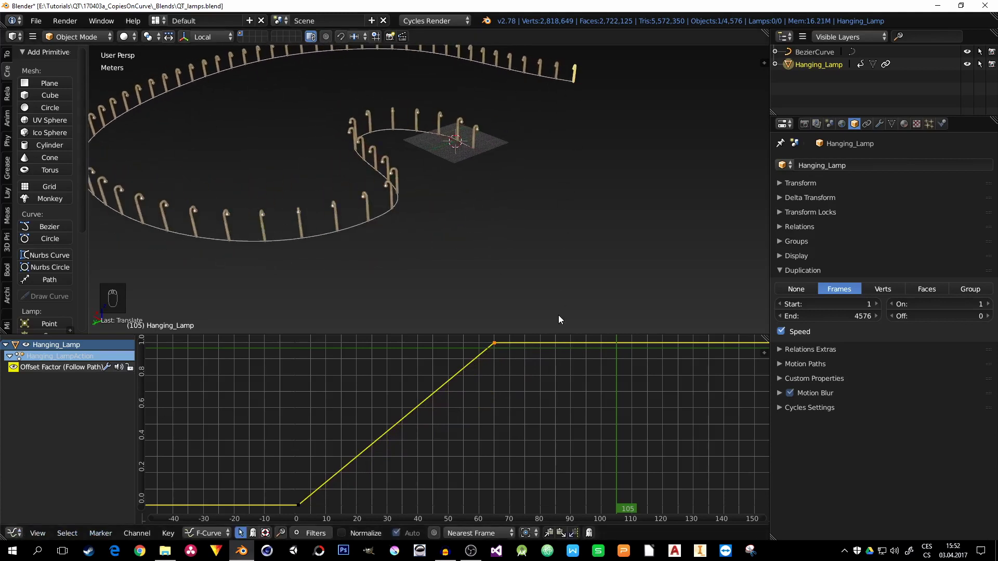
key("g")
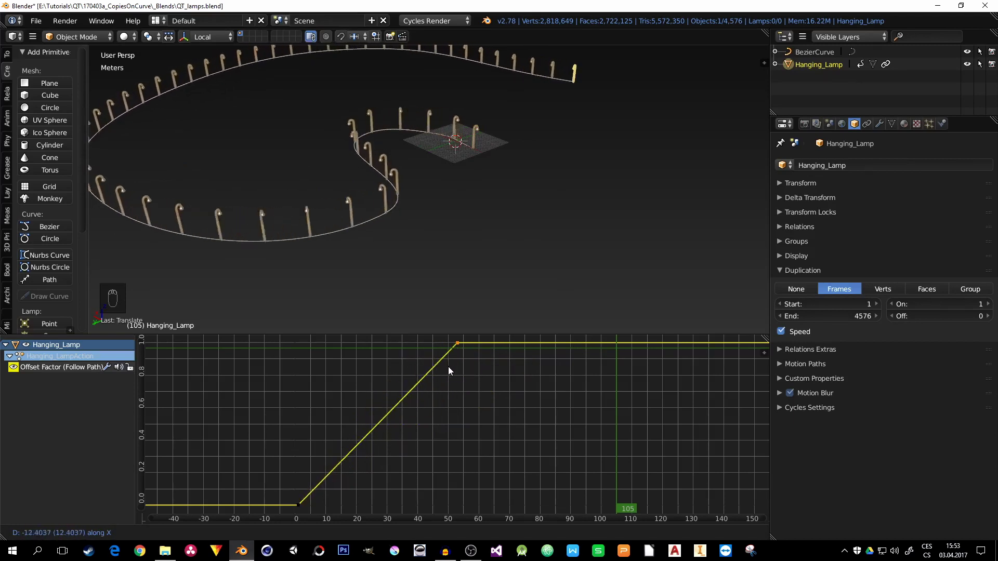
left_click(386, 374)
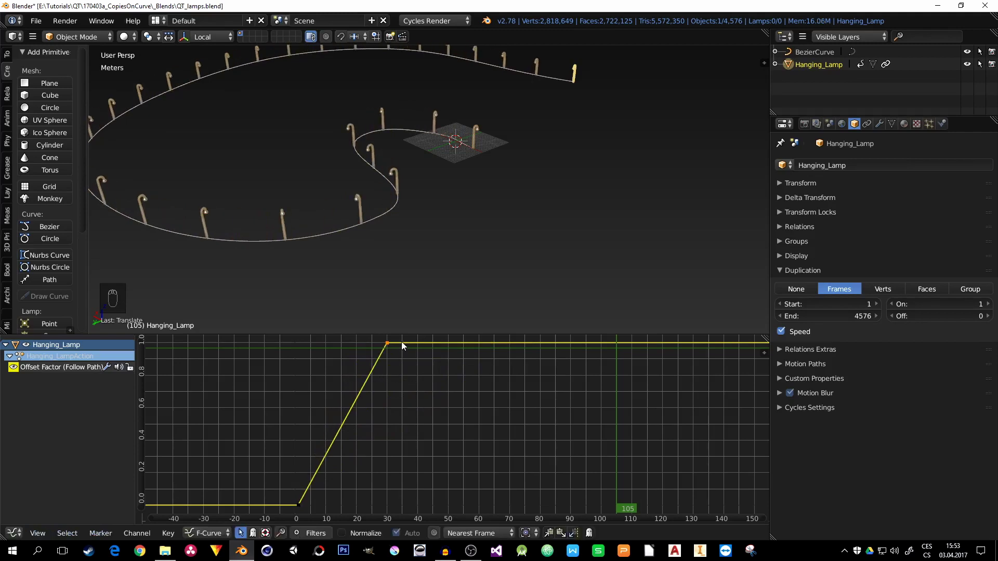
middle_click_drag(421, 281, 473, 197)
Switch from the lamp to editing the Bezier curve's control points in top orthographic view
key("Tab")
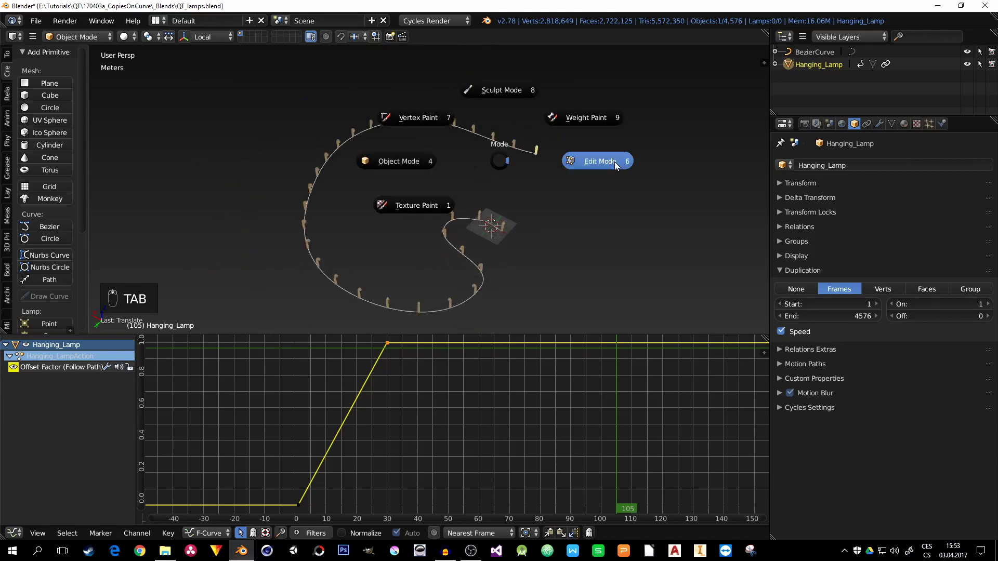
left_click(614, 162)
scroll(529, 153, "up", 2)
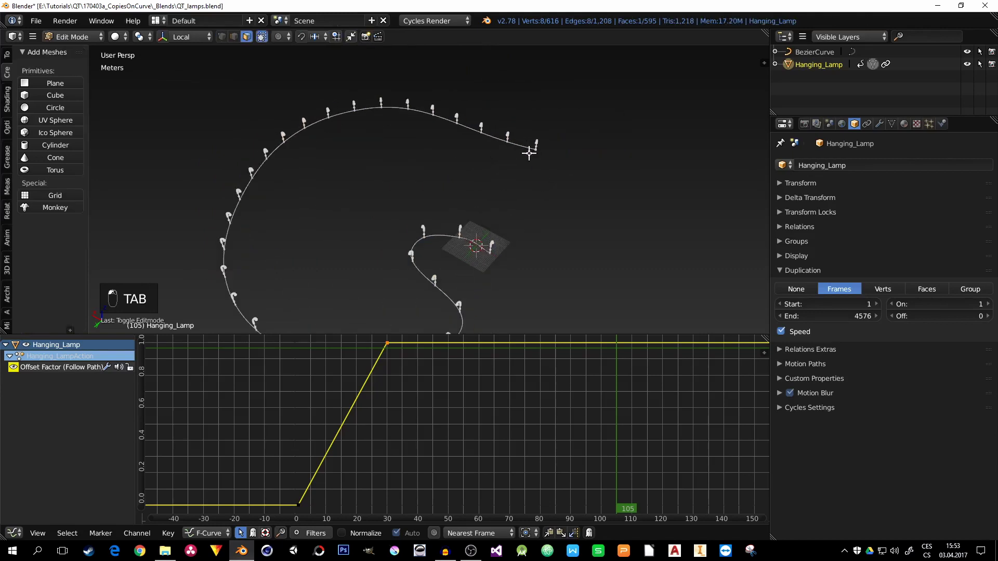
key("Tab")
right_click(526, 147)
key("Tab")
left_click(591, 160)
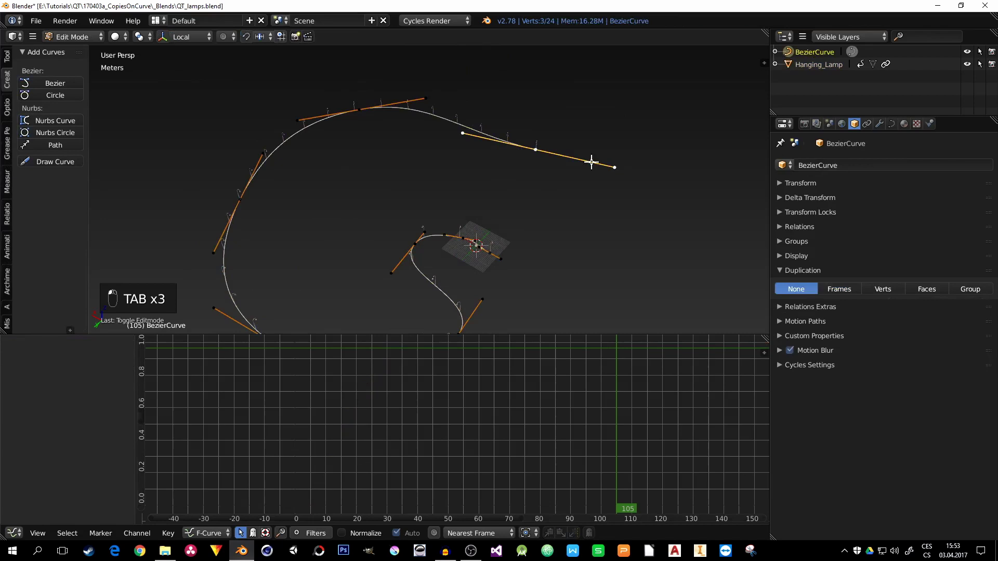
key("KP_7")
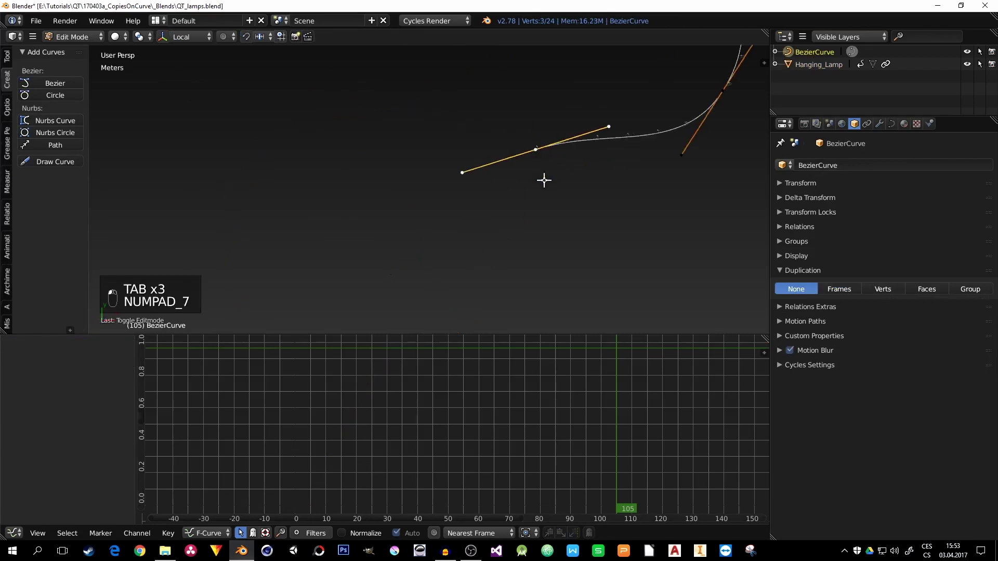
key("KP_5")
scroll(545, 178, "down", 2)
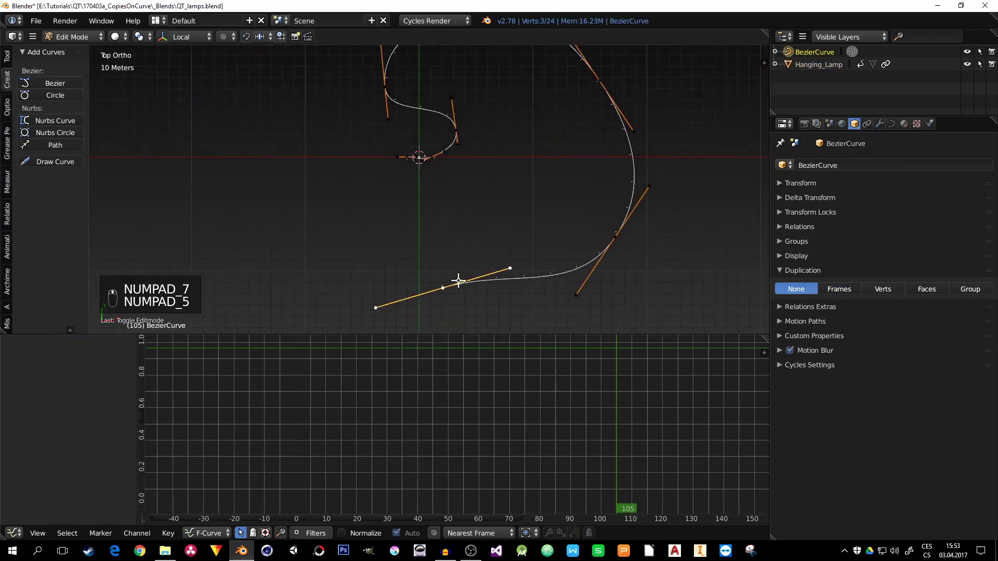
Delete three outer control points of the Bezier curve, including its lower and top points
key("x")
left_click(466, 252)
right_click(638, 228)
key("x")
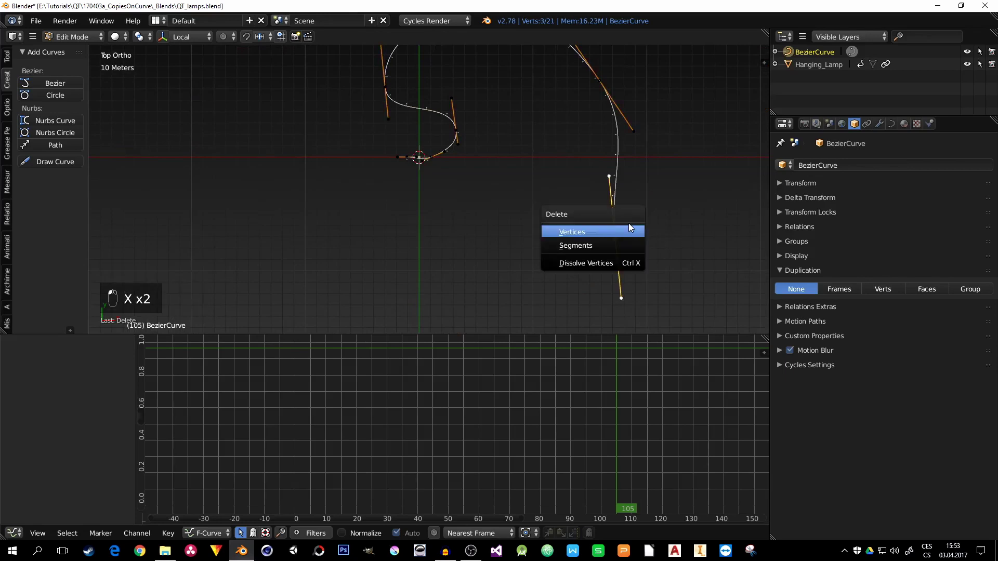
left_click(628, 227)
right_click(598, 77)
key("x")
left_click(580, 93)
Delete the curve's far end control point, leaving a short S-shape, and return to Object Mode
scroll(562, 245, "up", 2)
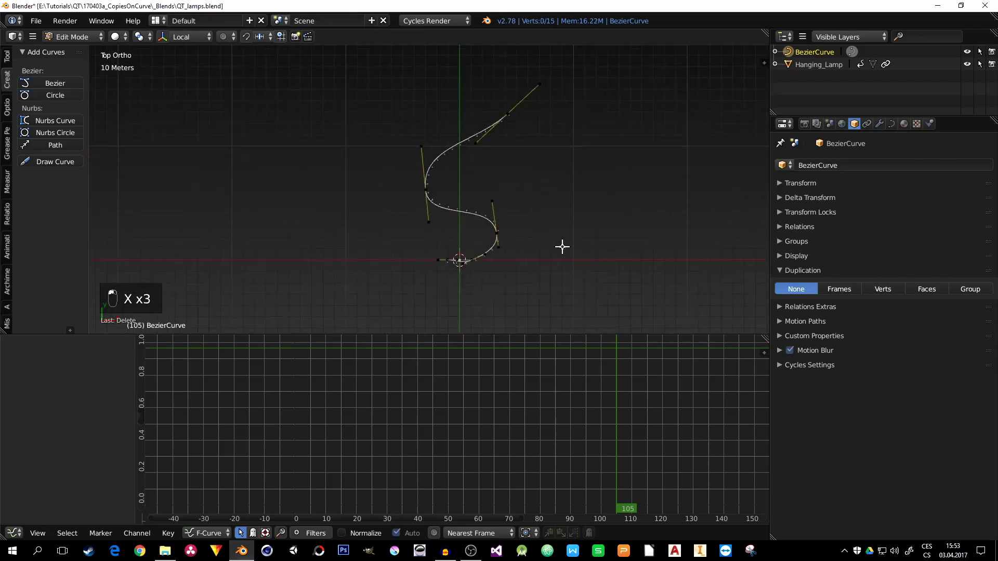
middle_click_drag(561, 245, 516, 253)
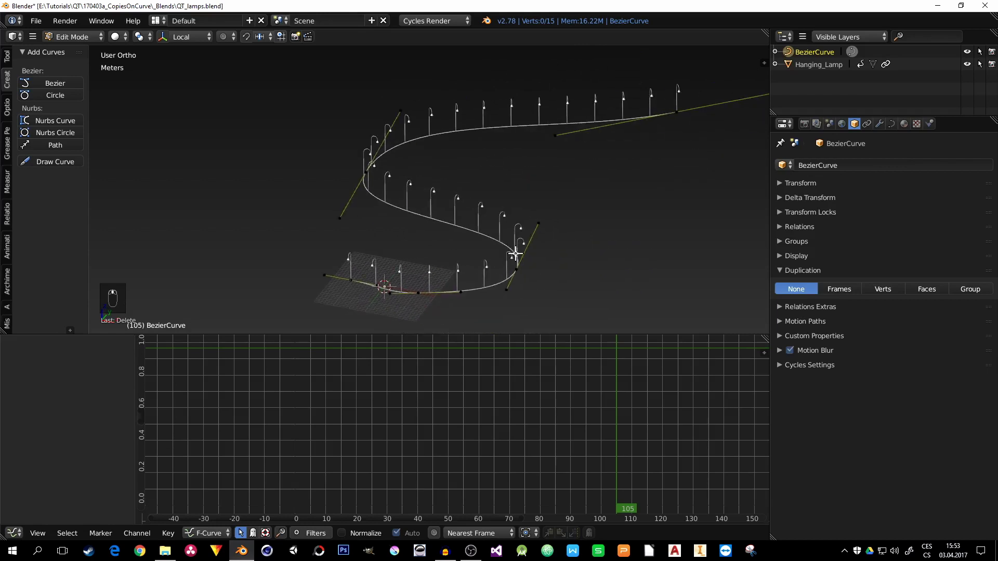
right_click(693, 107)
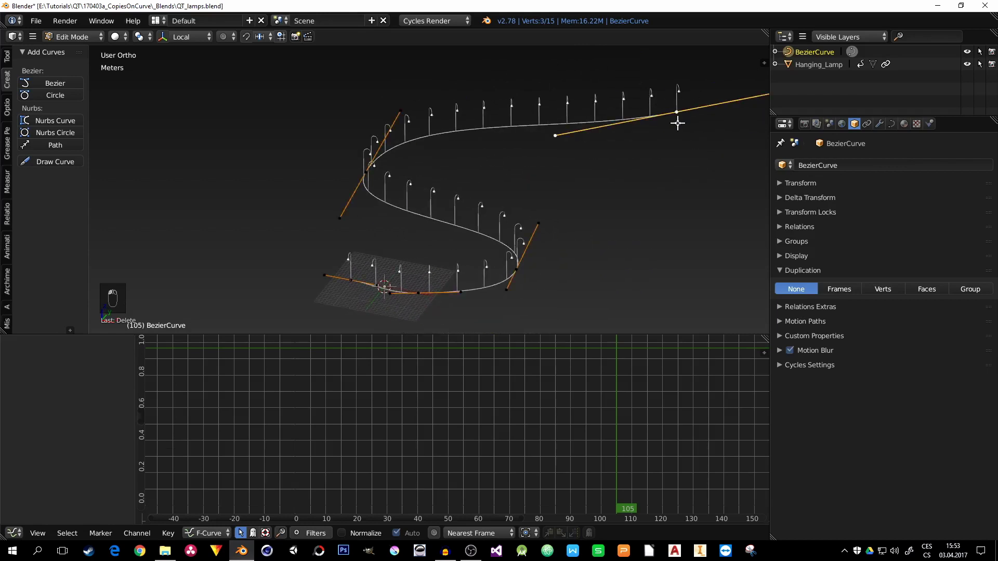
key("x")
left_click(675, 123)
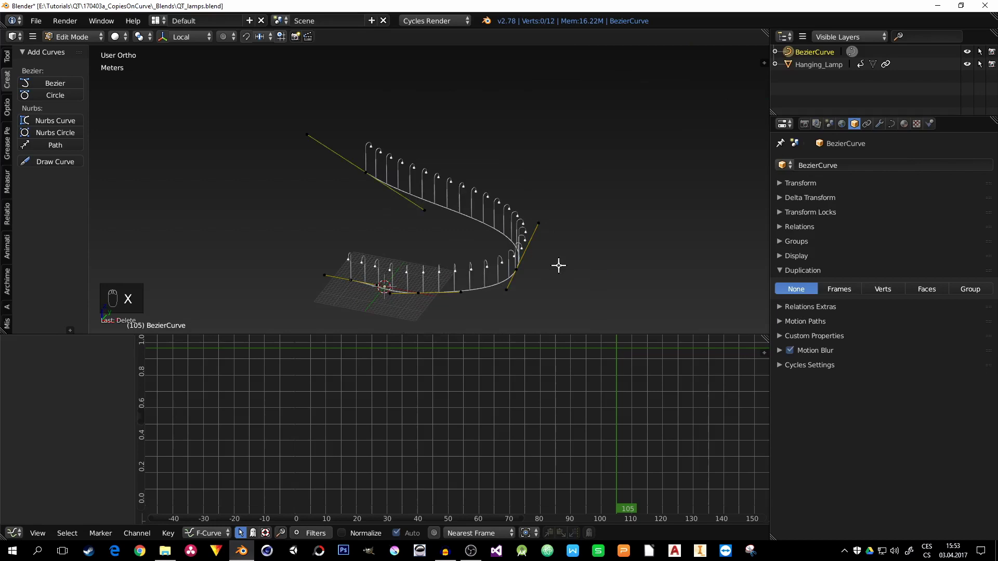
key("Tab")
Move Hanging_Lamp's end Offset Factor keyframe to about frame 14 to space the lamps farther apart
right_click(476, 195)
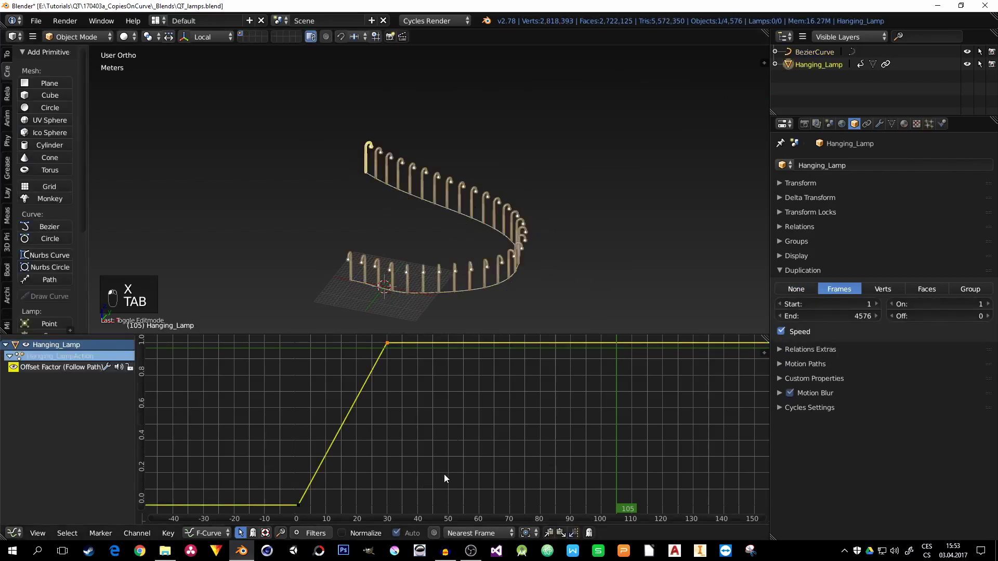
key("g")
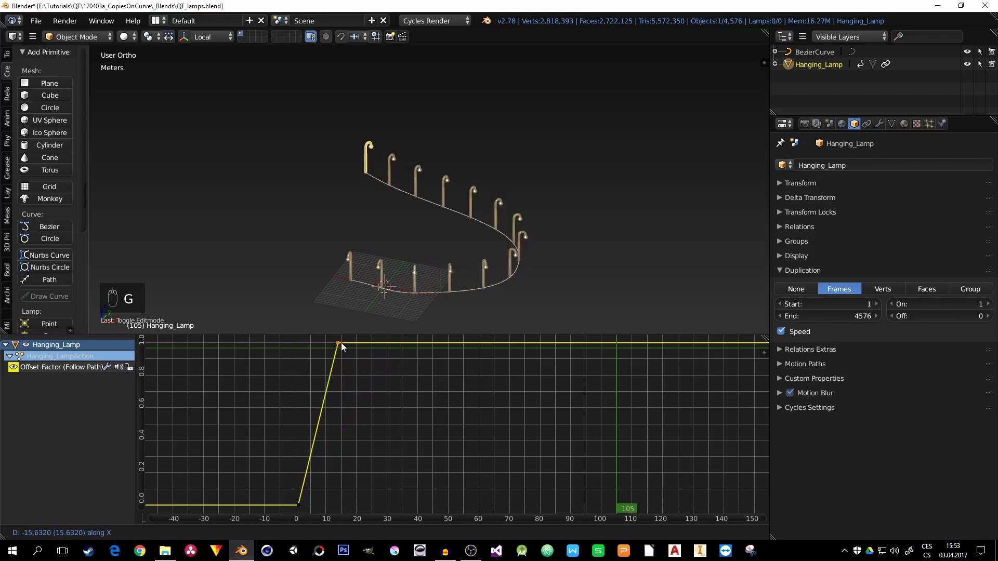
left_click(341, 343)
right_click(410, 193)
key("Tab")
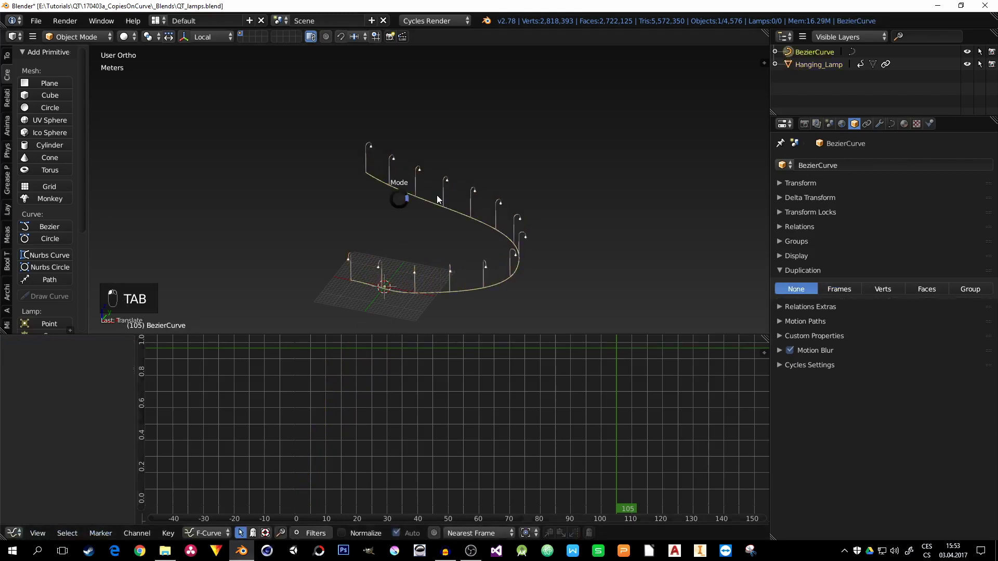
From the top view, extrude five new control points from the curve end to start the spiral
key("KP_7")
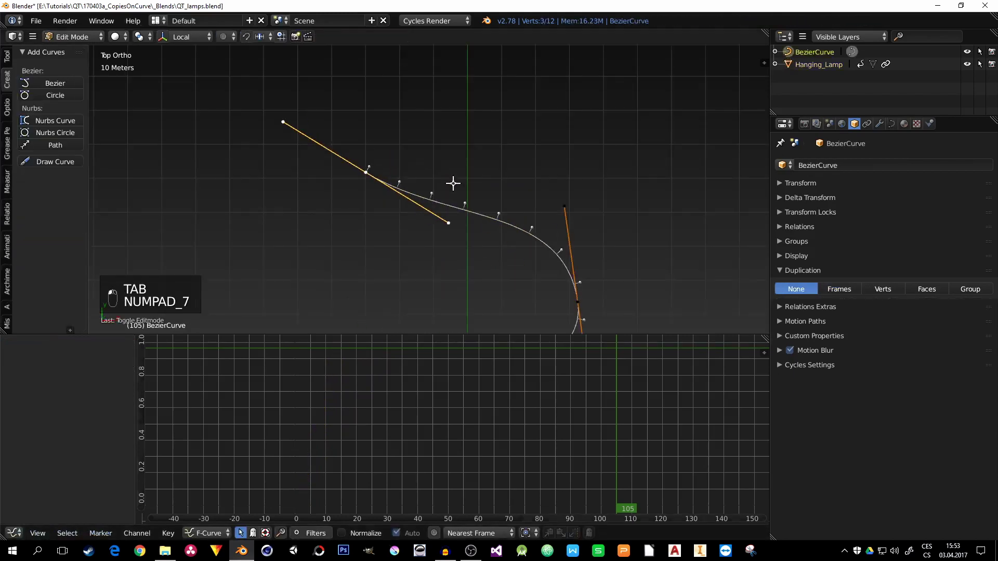
scroll(453, 183, "down", 5)
key("e")
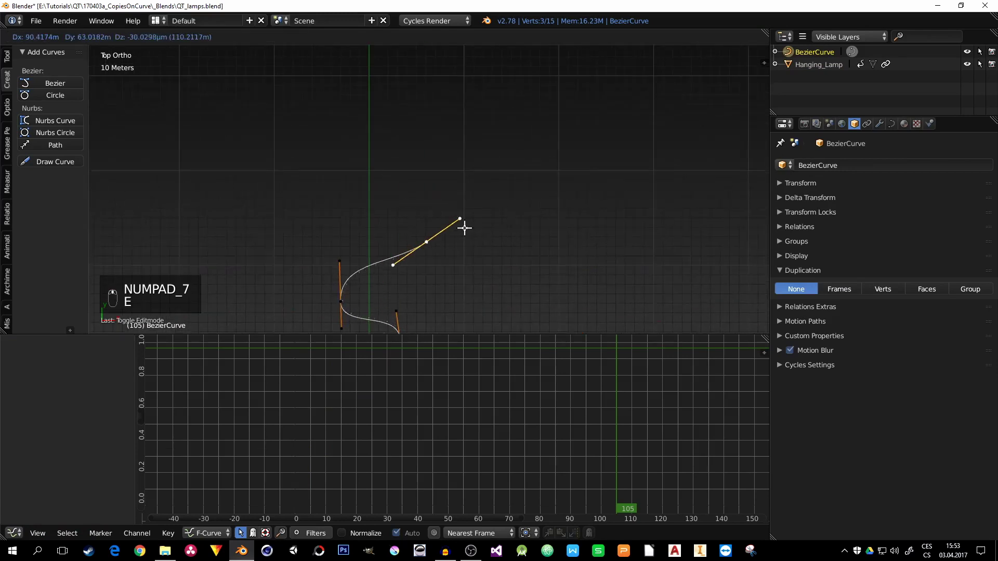
left_click(462, 221)
scroll(483, 207, "down", 2)
key("e")
left_click(508, 203)
key("e")
left_click(513, 277)
key("e")
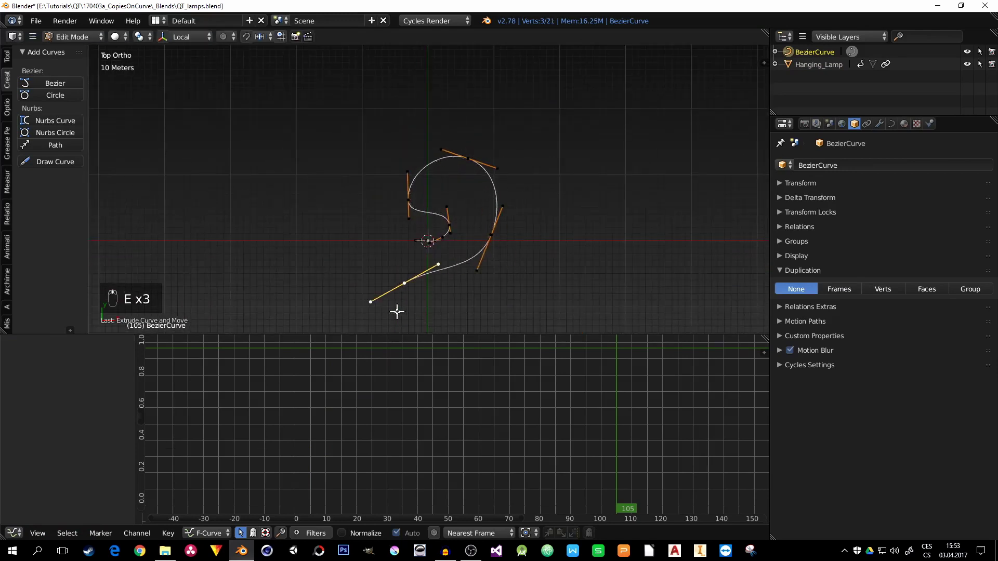
left_click(432, 294)
key("e")
left_click(320, 229)
Extrude five more points into a wide outer spiral loop and return to Object Mode
key("e")
left_click(346, 127)
key("e")
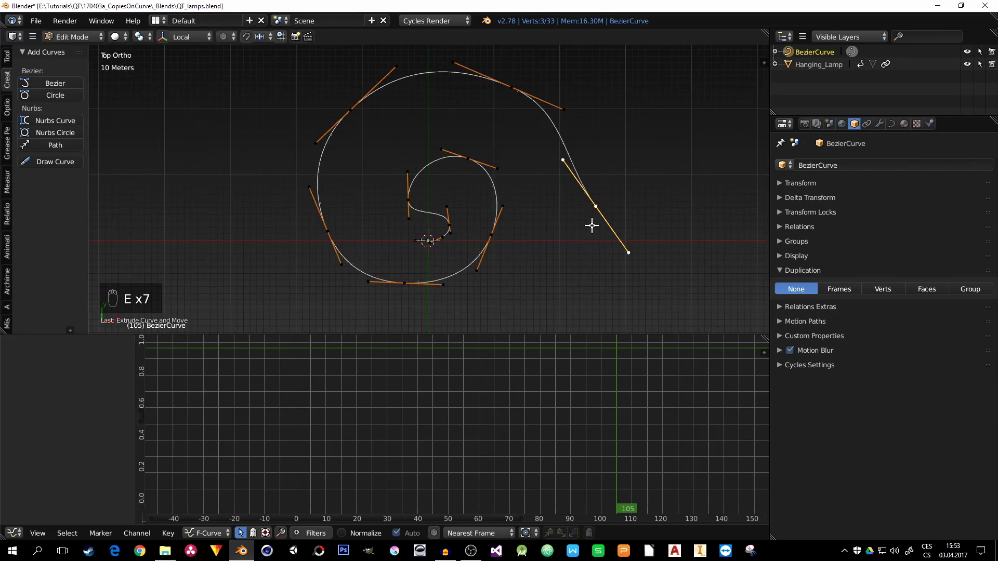
left_click(591, 225)
key("e")
left_click(533, 319)
key("e")
left_click(307, 316)
key("e")
left_click(197, 119)
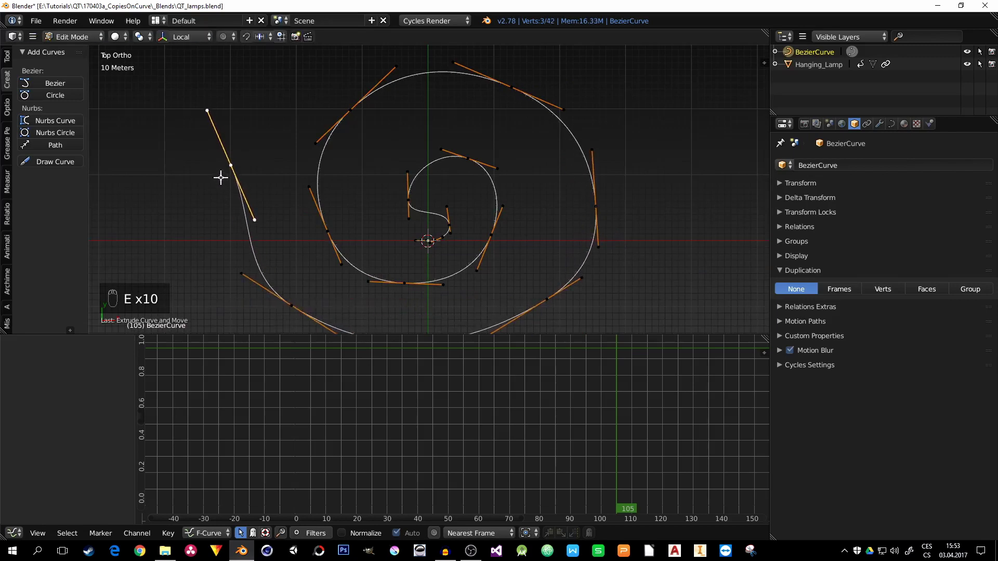
key("Tab")
middle_click_drag(434, 213, 441, 240)
scroll(448, 203, "up", 3)
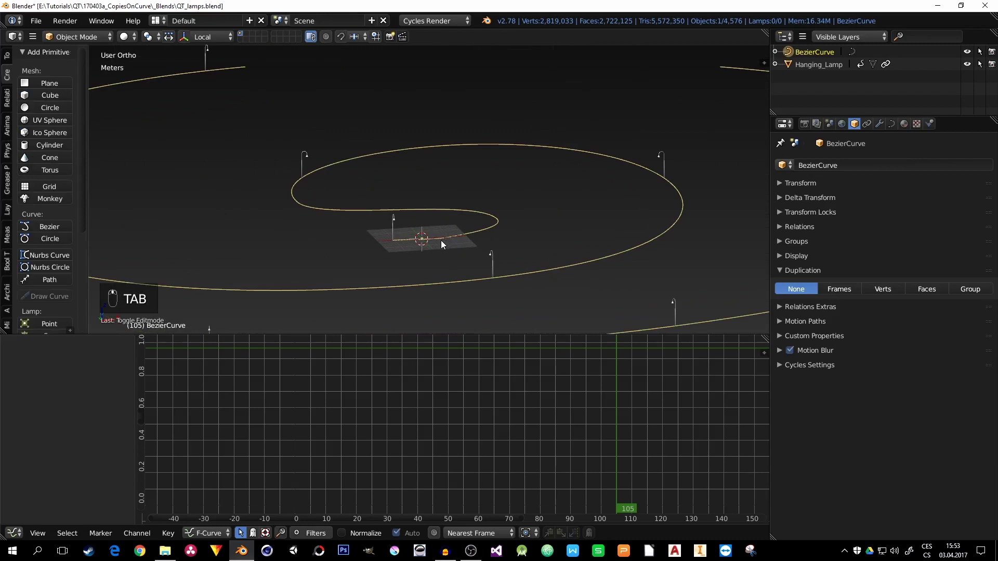
Drag Hanging_Lamp's end Offset Factor keyframe to about frame 129 so lamps pack the whole spiral
right_click(392, 226)
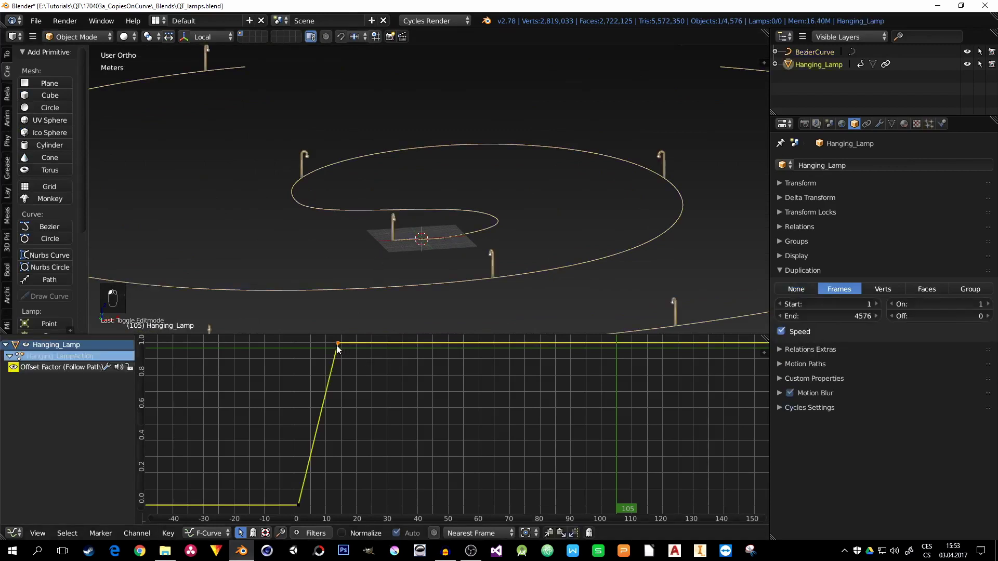
key("g")
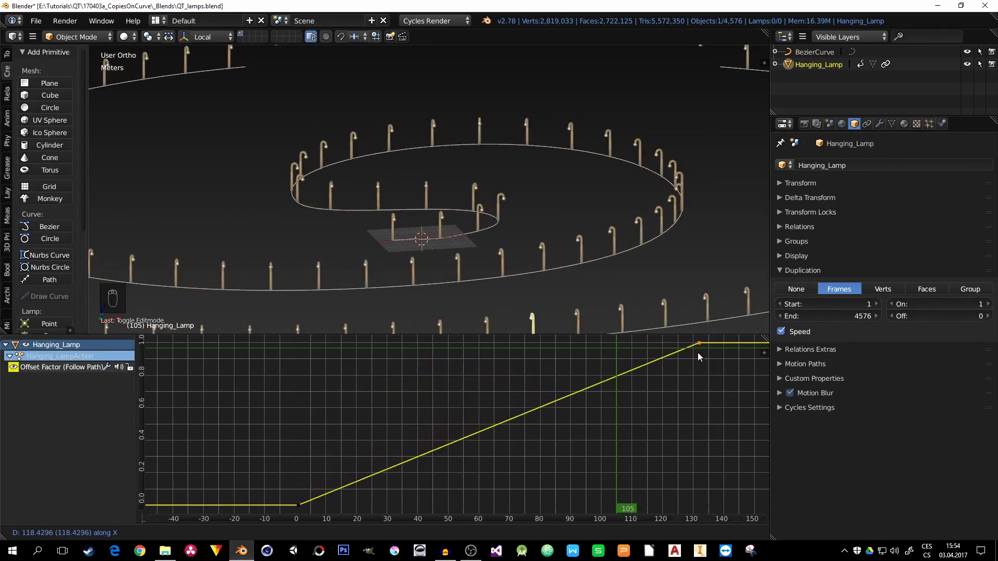
left_click(691, 352)
middle_click_drag(483, 218, 351, 252)
scroll(412, 199, "up", 6)
scroll(426, 195, "up", 1)
scroll(325, 279, "up", 5)
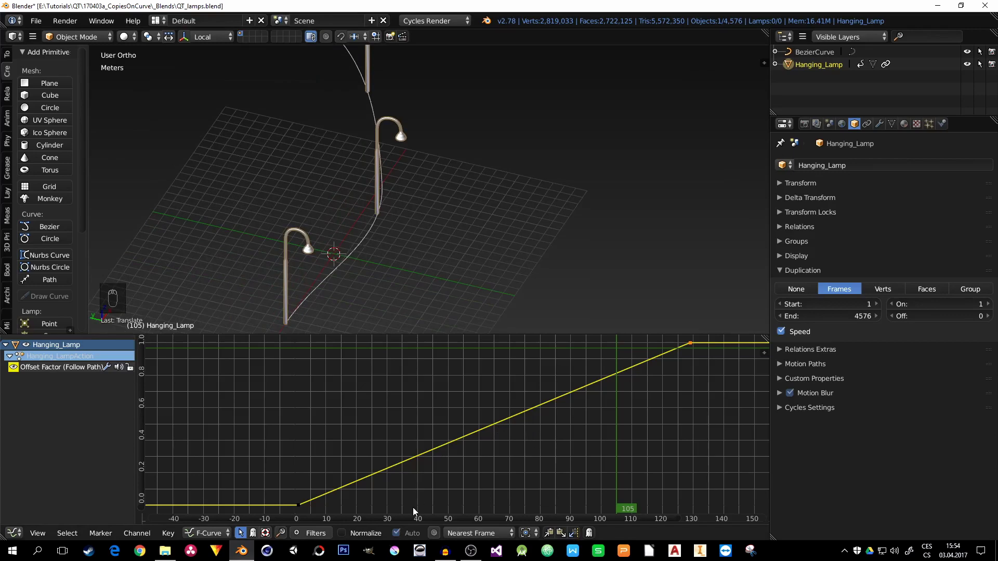
At frame 1, shift the lamp sideways along Y to offset it from the curve
left_click(299, 447)
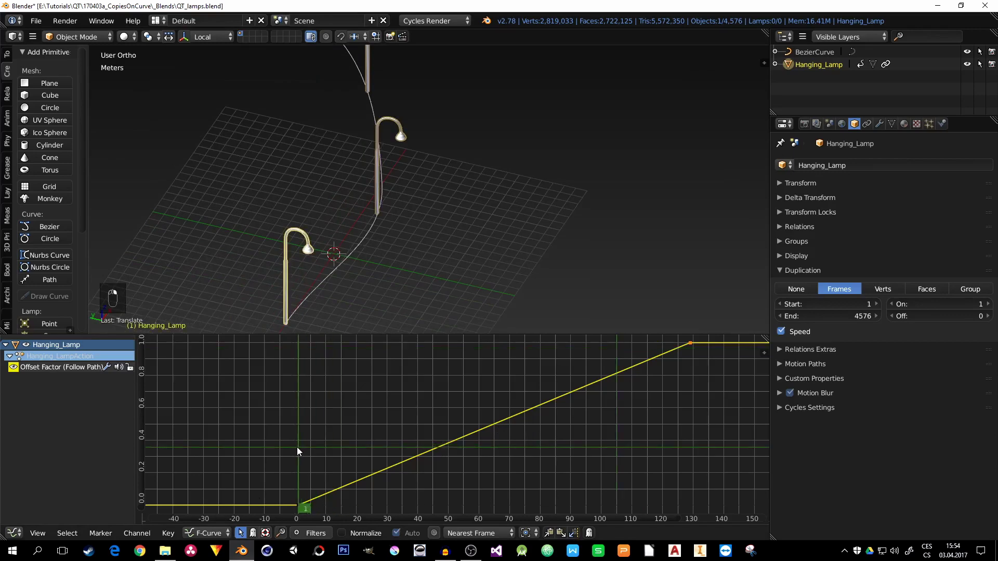
left_click_drag(298, 447, 299, 448)
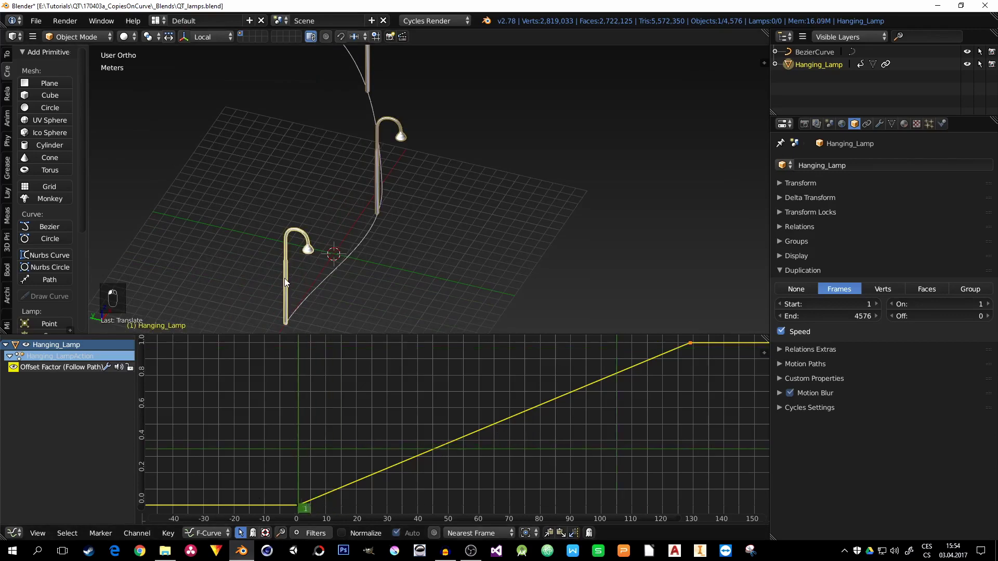
middle_click_drag(285, 279, 355, 246)
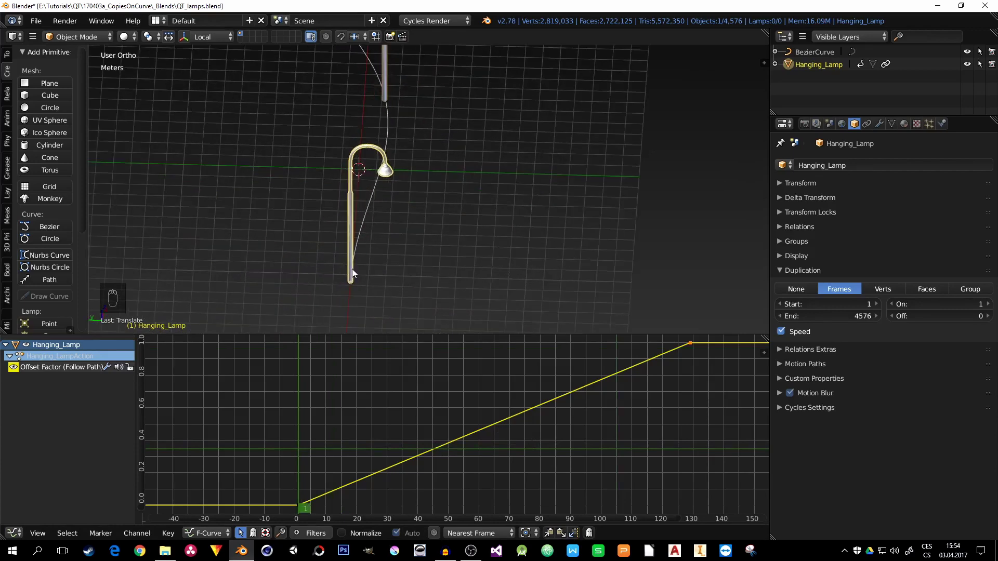
key("g")
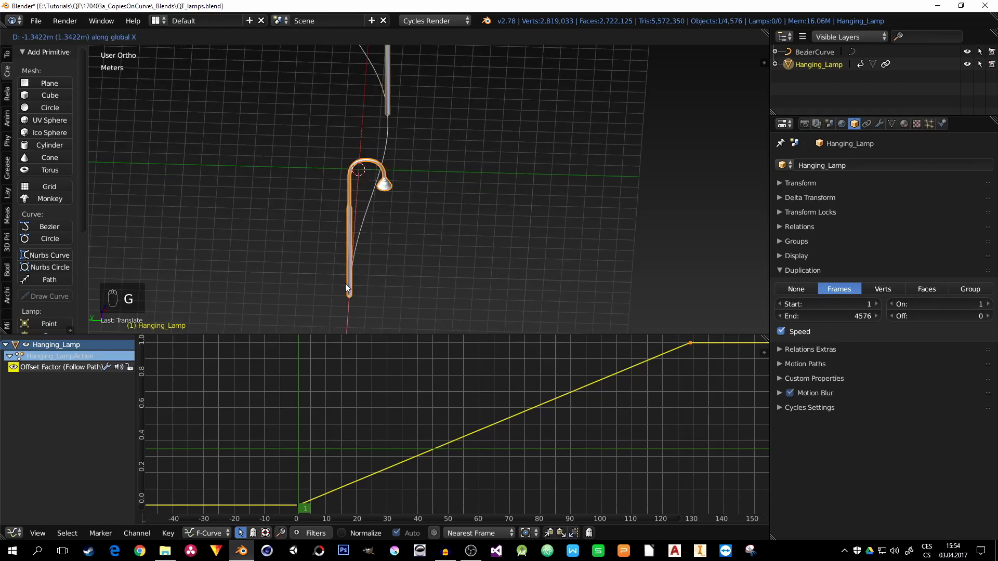
key("g")
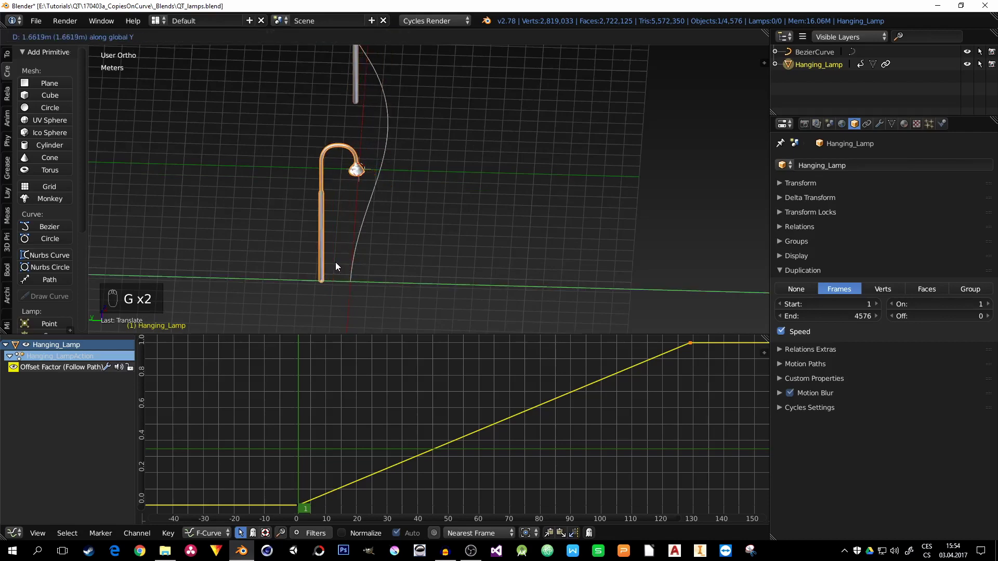
left_click(318, 261)
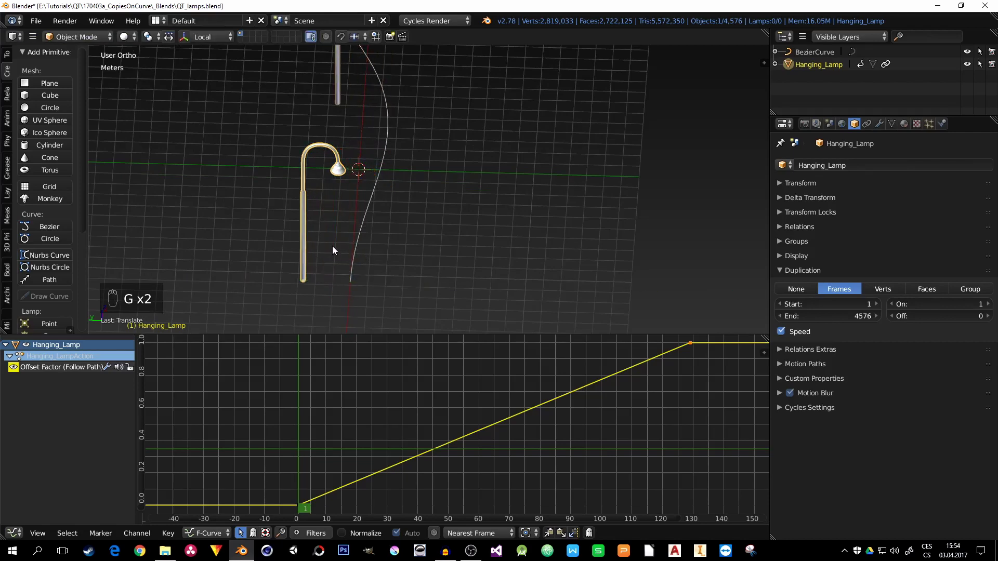
Duplicate the lamp as Hanging_Lamp.001, place it across the curve, and rotate it 18° around Z
key("shift+d")
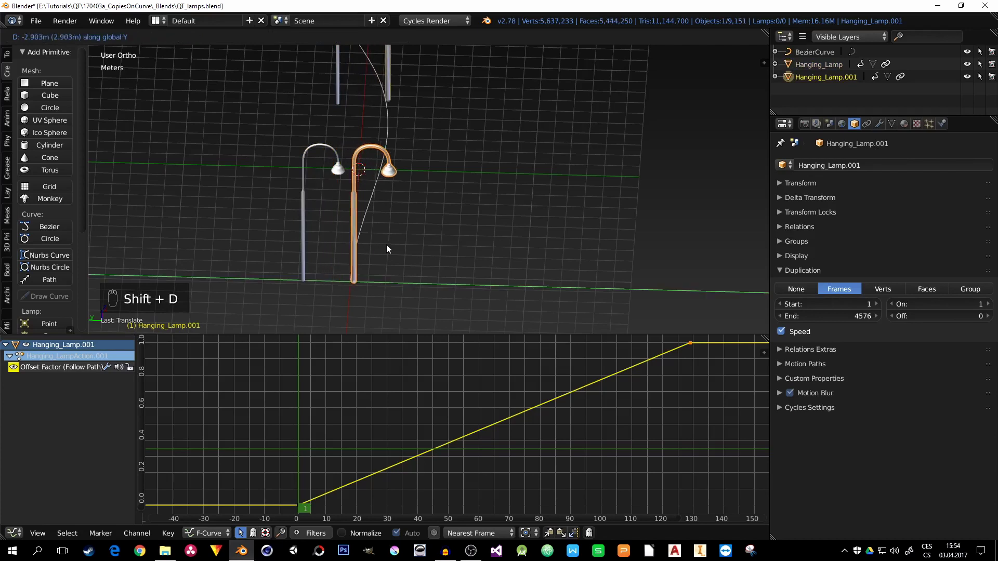
left_click(440, 249)
key("r")
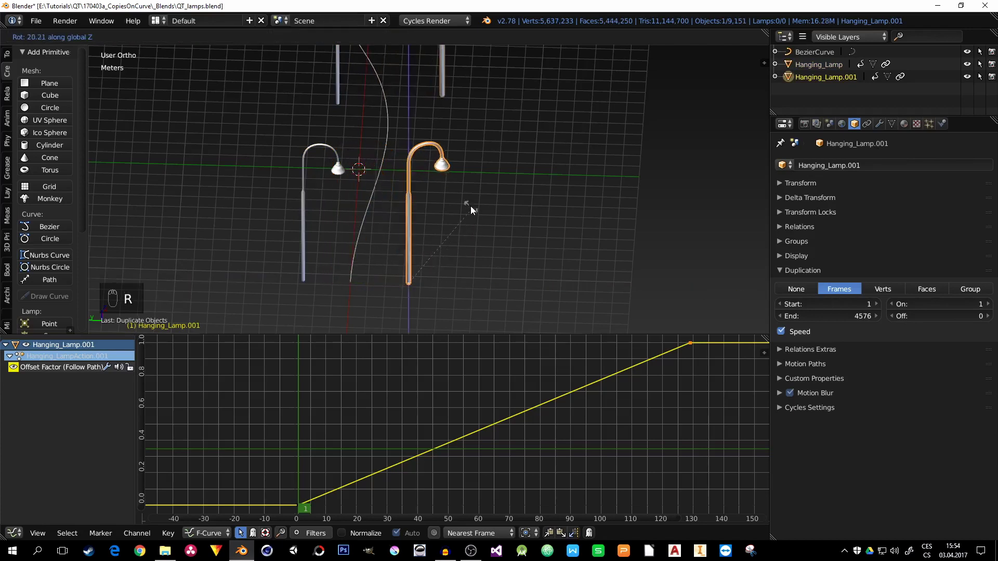
key("z")
left_click(268, 245)
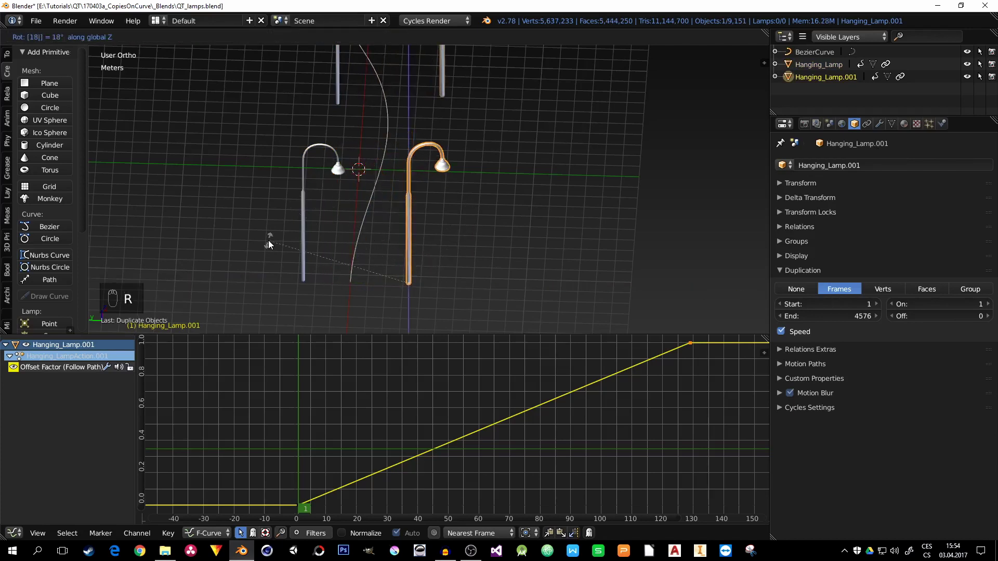
middle_click_drag(308, 233, 456, 250)
scroll(382, 266, "down", 3)
Move an outer-loop BezierCurve control point, then shift it along Y to widen the spiral
key("a")
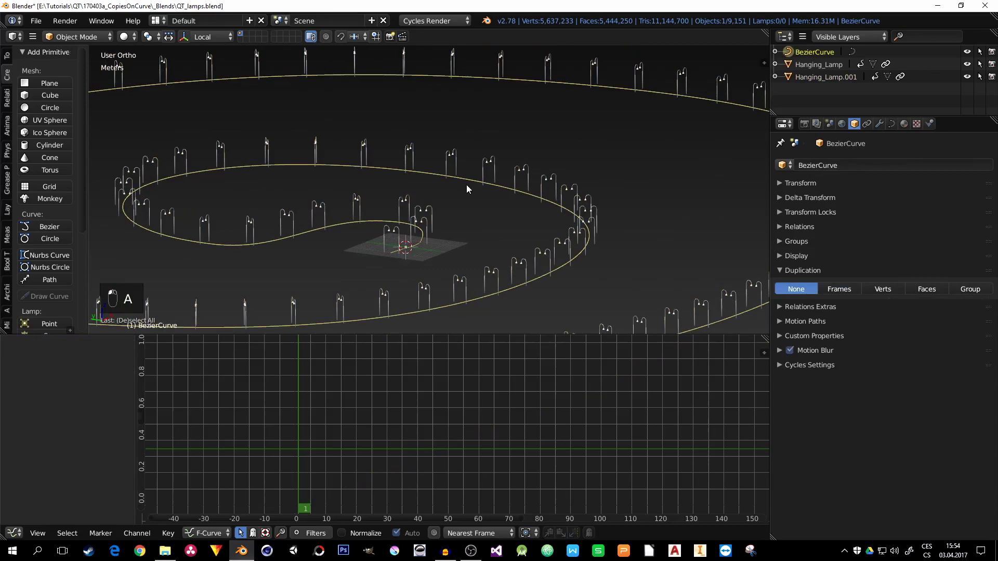
key("Tab")
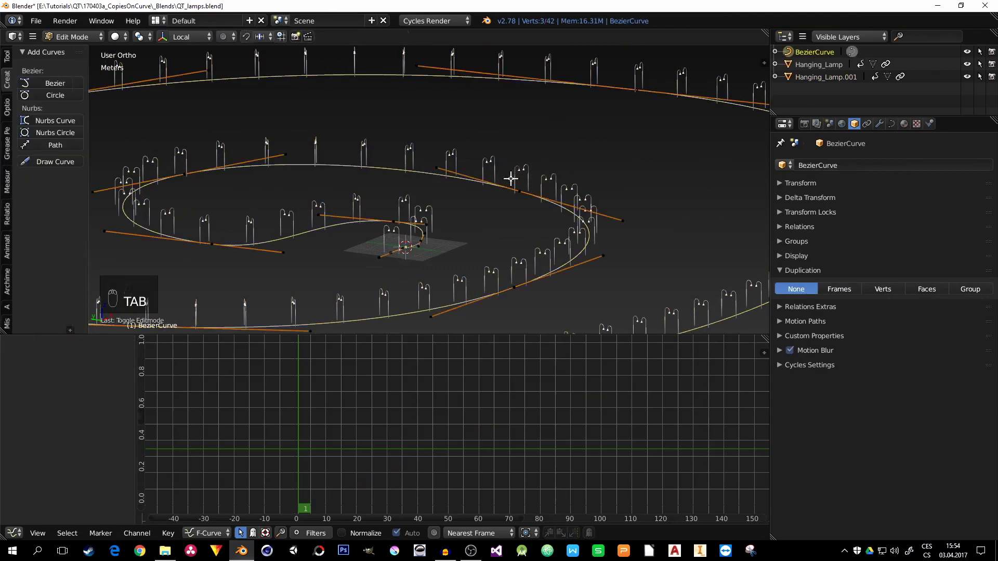
left_click(533, 188)
key("g")
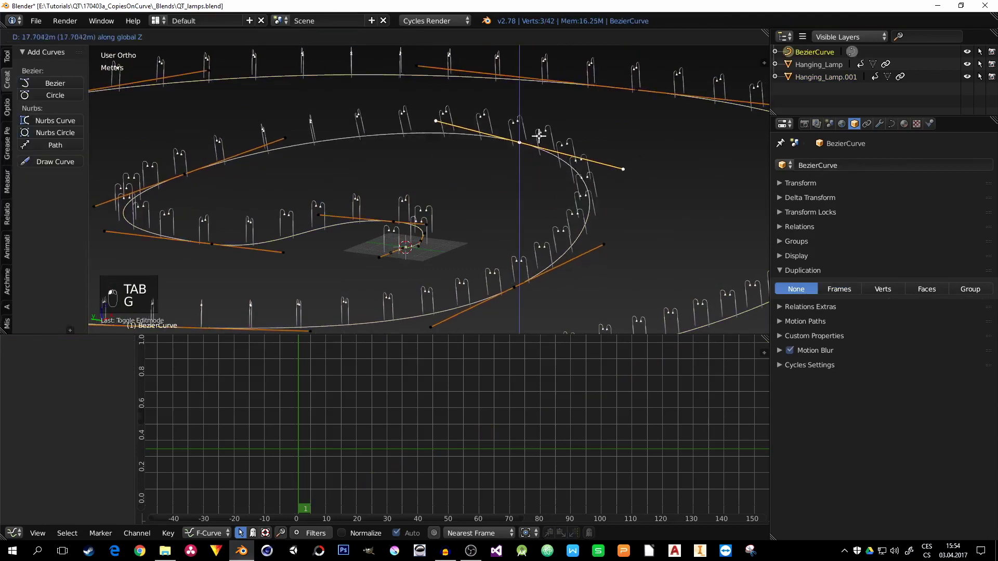
left_click(540, 198)
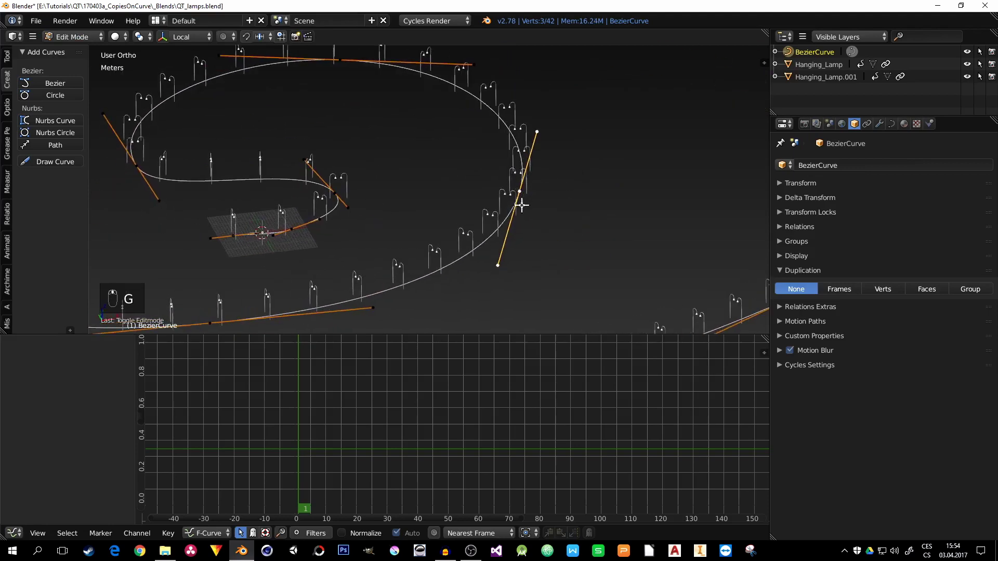
key("g")
key("y")
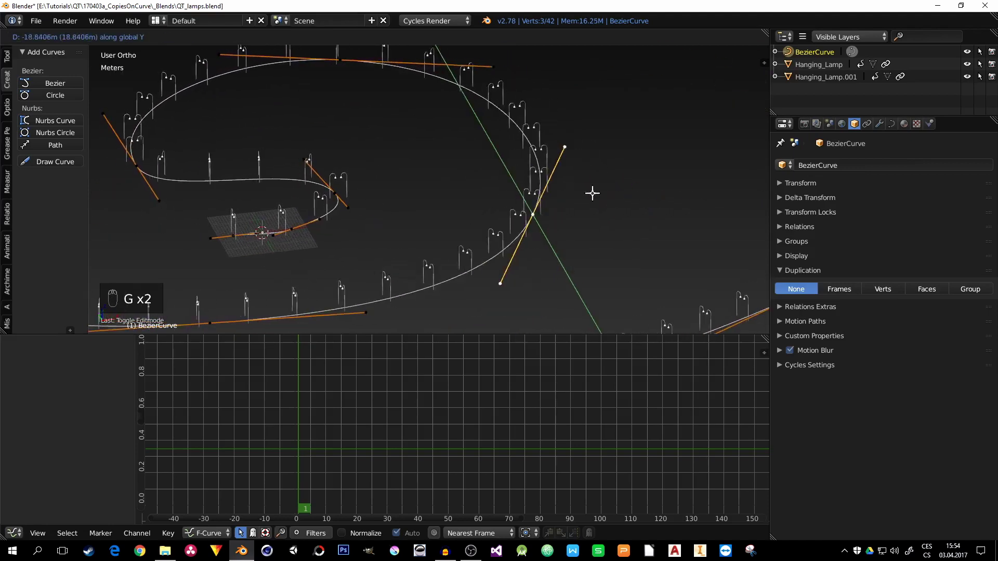
left_click(472, 203)
key("Tab")
scroll(411, 199, "down", 3)
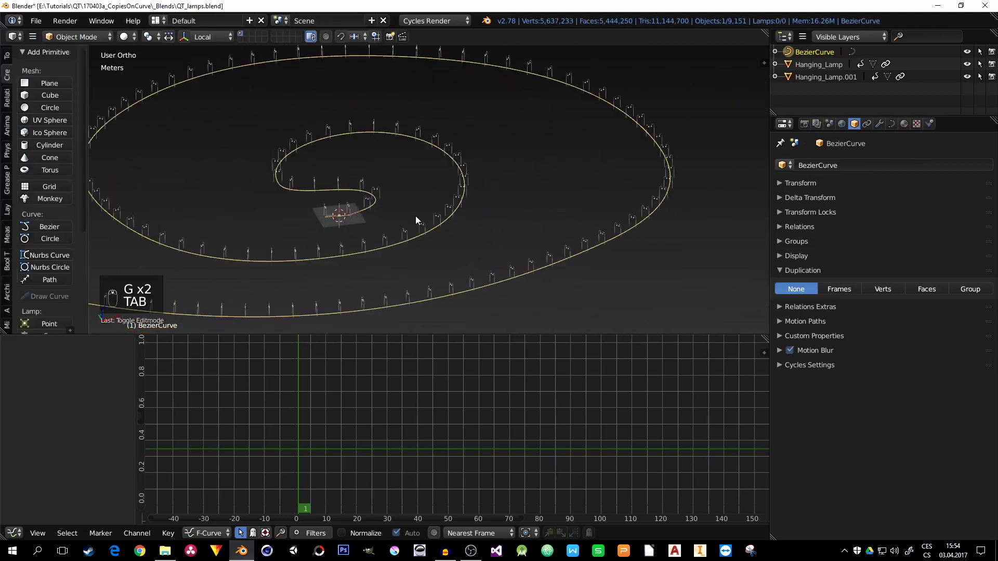
middle_click_drag(416, 216, 445, 196)
scroll(445, 195, "up", 5)
scroll(570, 213, "up", 2)
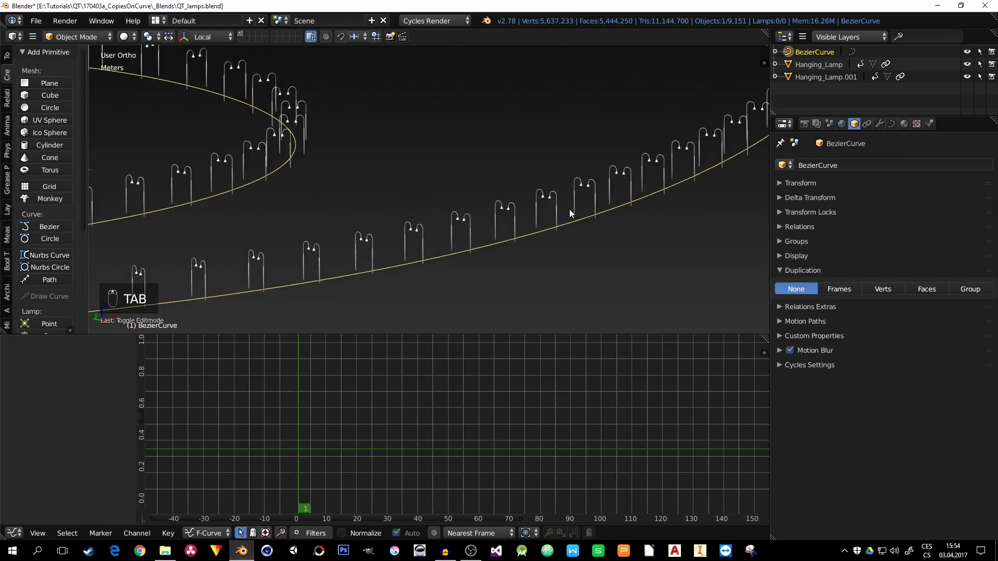